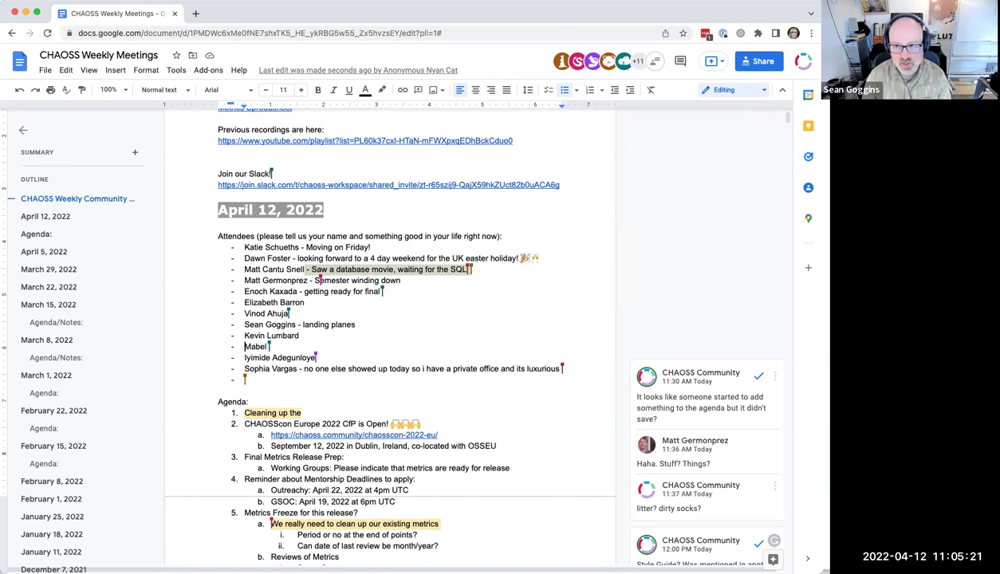
- Scroll through the April 12, 2022 attendee list while two more names are added
scroll(403, 270, "down", 4)
scroll(403, 270, "down", 2)
scroll(403, 269, "up", 6)
scroll(403, 270, "down", 1)
scroll(403, 270, "down", 2)
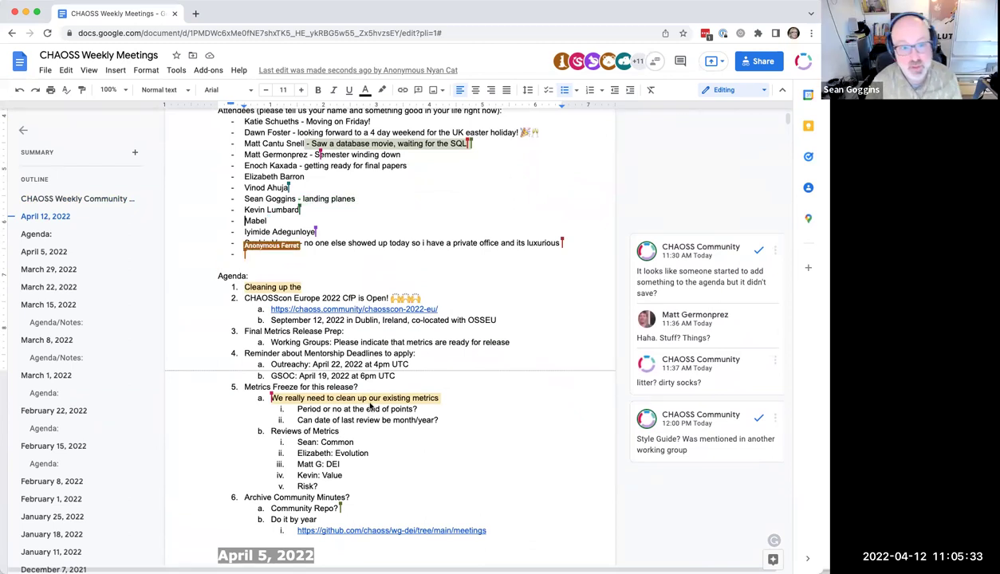
scroll(370, 405, "up", 1)
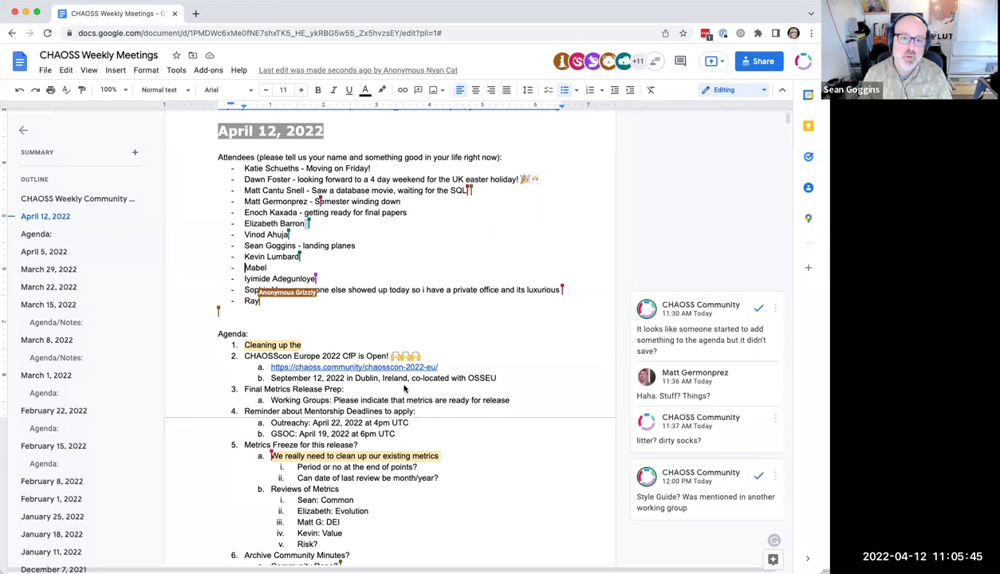
scroll(405, 388, "down", 2)
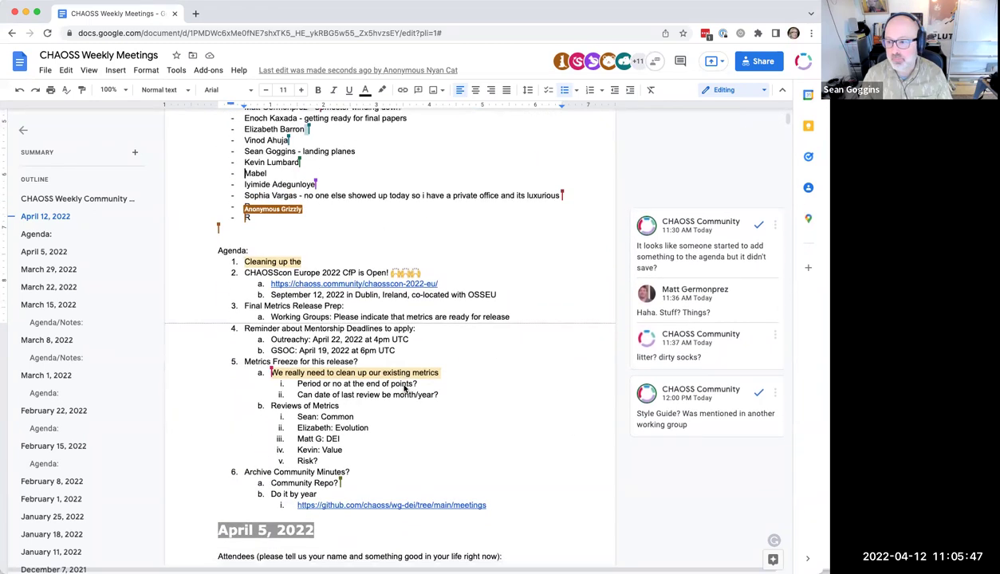
scroll(404, 388, "up", 1)
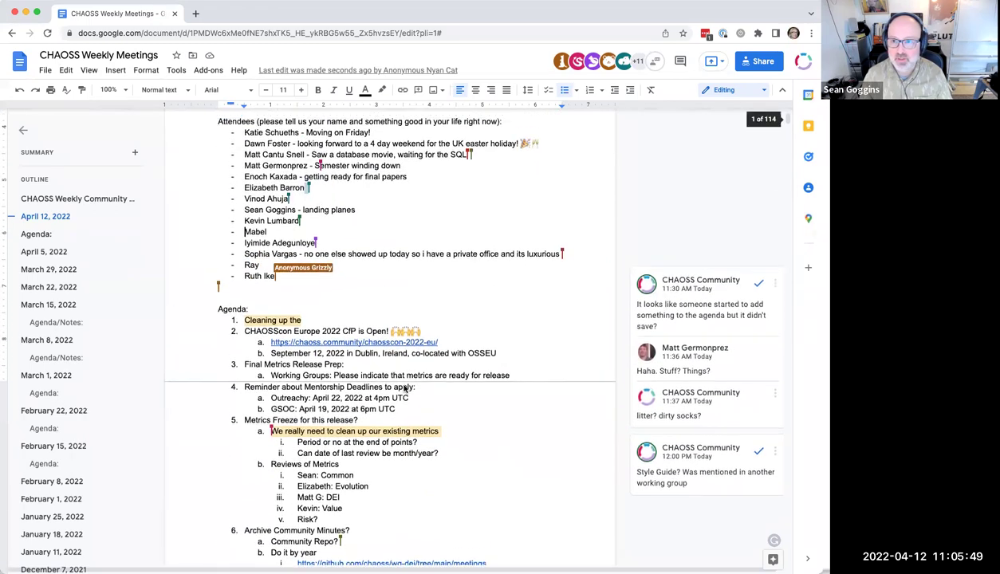
scroll(494, 474, "down", 3)
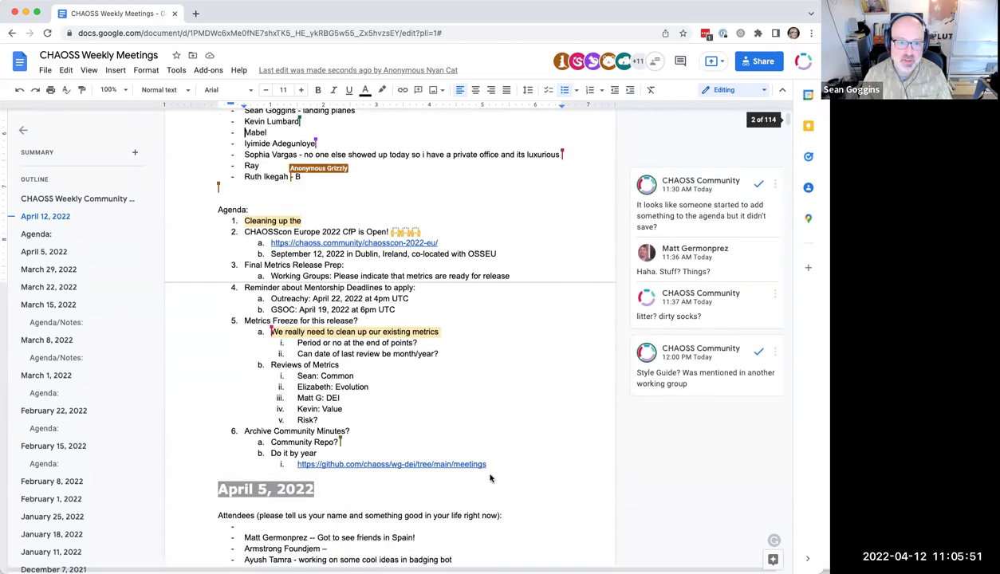
- Add a new top-level agenda item 'CHAOSScon Committee' after the GitHub meetings link
left_click(497, 464)
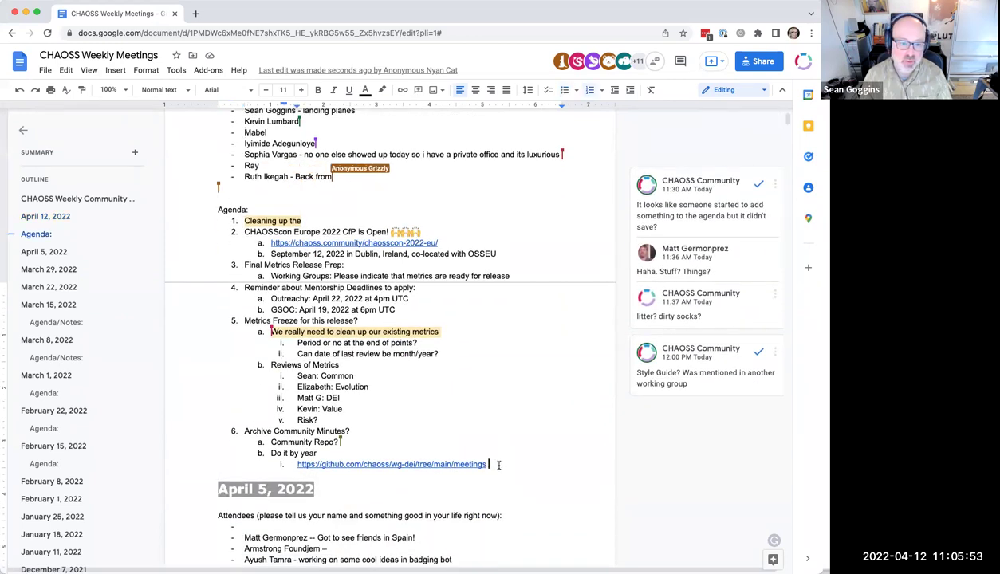
key("Return")
key("Return")
key("Return")
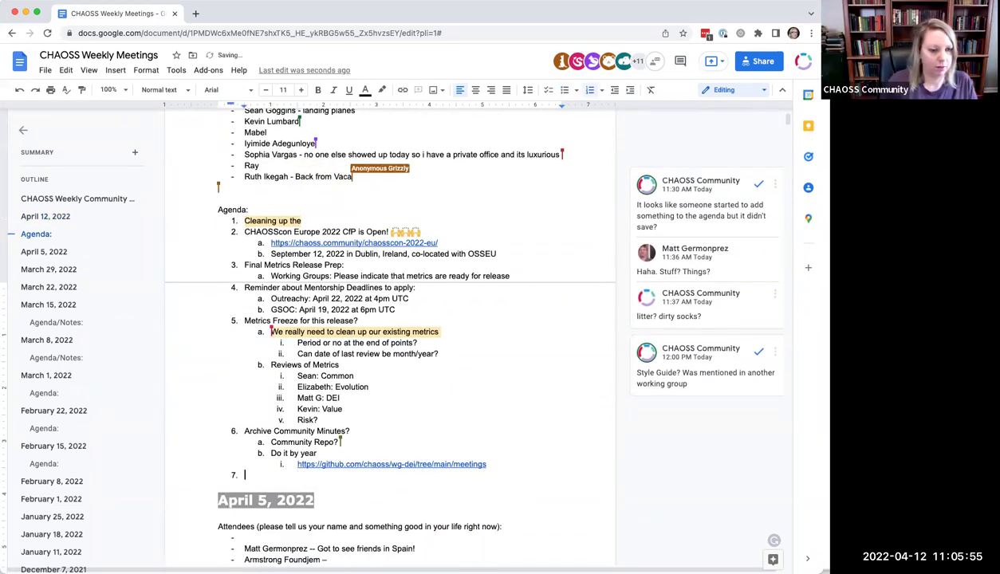
type("CHAO")
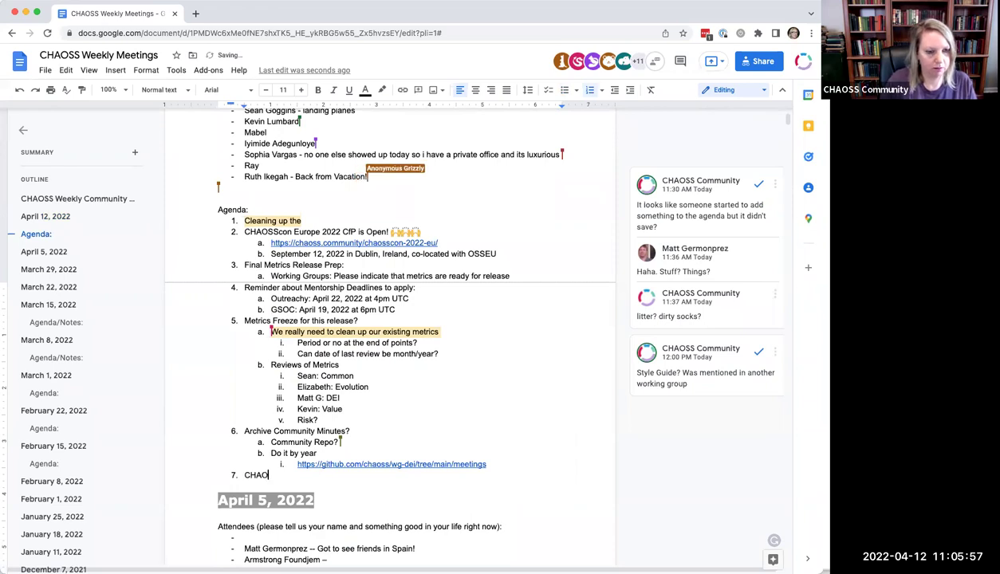
type("SScon Committee")
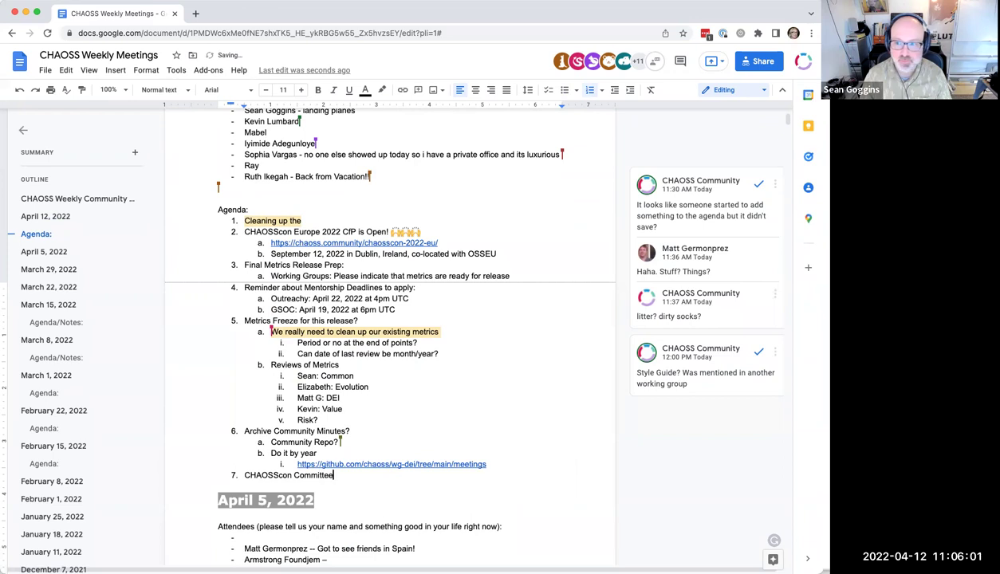
left_click(244, 476)
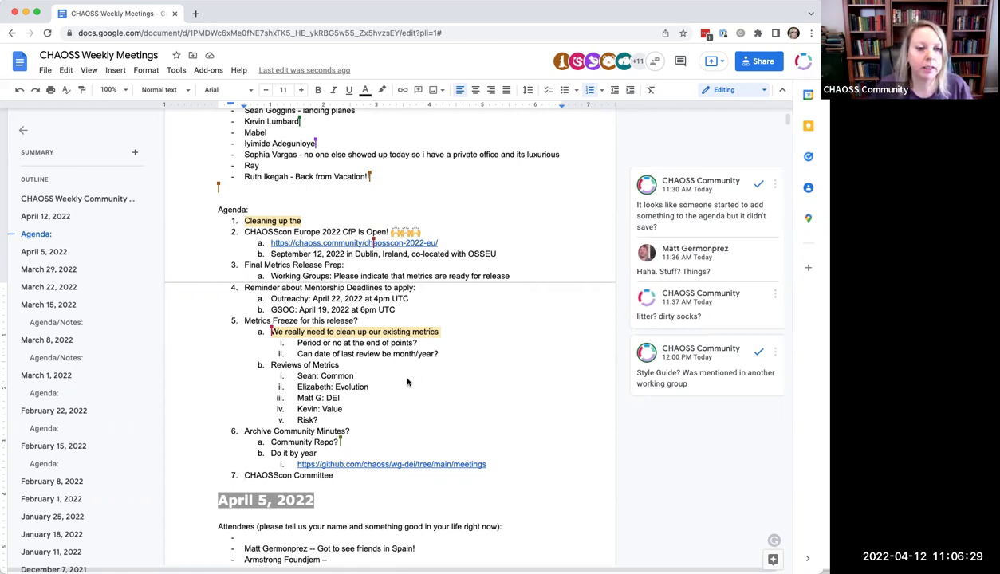
- Finish the 'Cleaning up the' text at the end of agenda item 1
left_click(297, 221)
type("e")
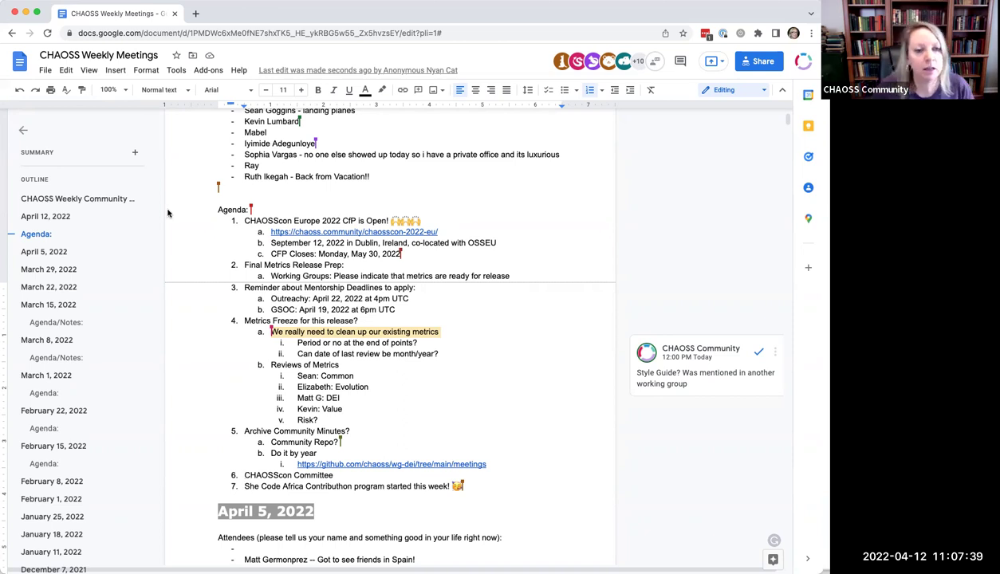
- Open the CHAOSScon Europe 2022 link in a new tab and read its event details
left_click(310, 231)
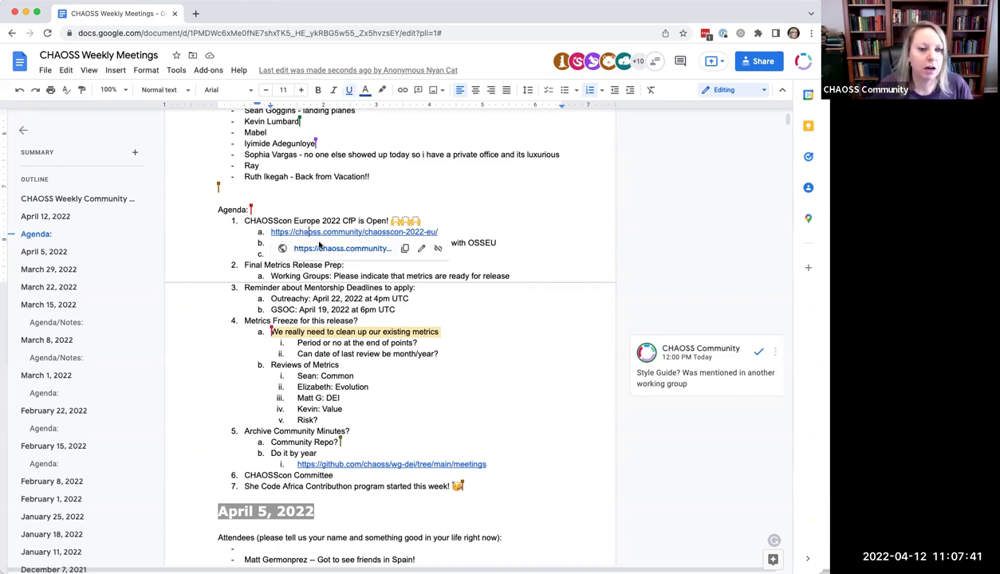
left_click(314, 249)
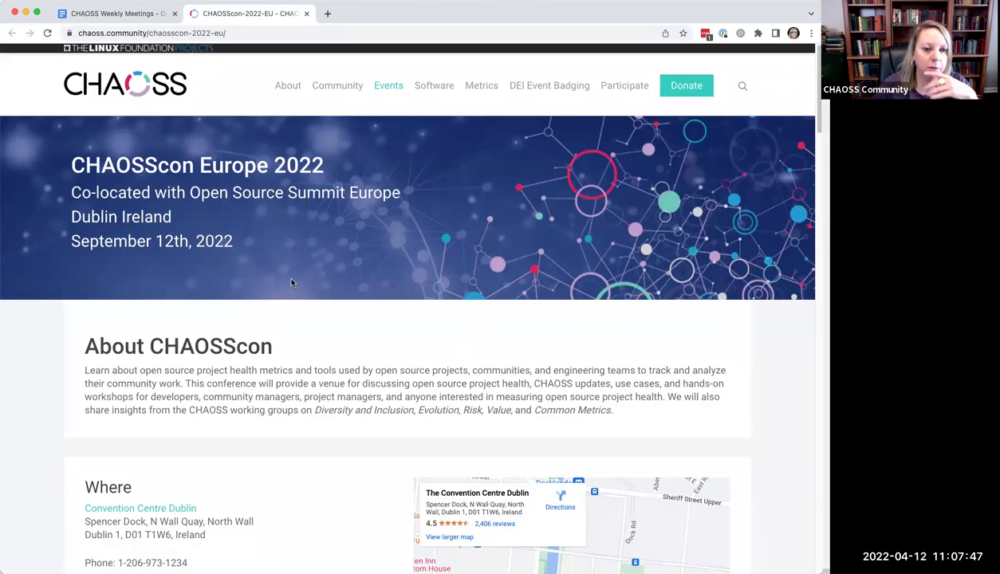
scroll(325, 365, "down", 5)
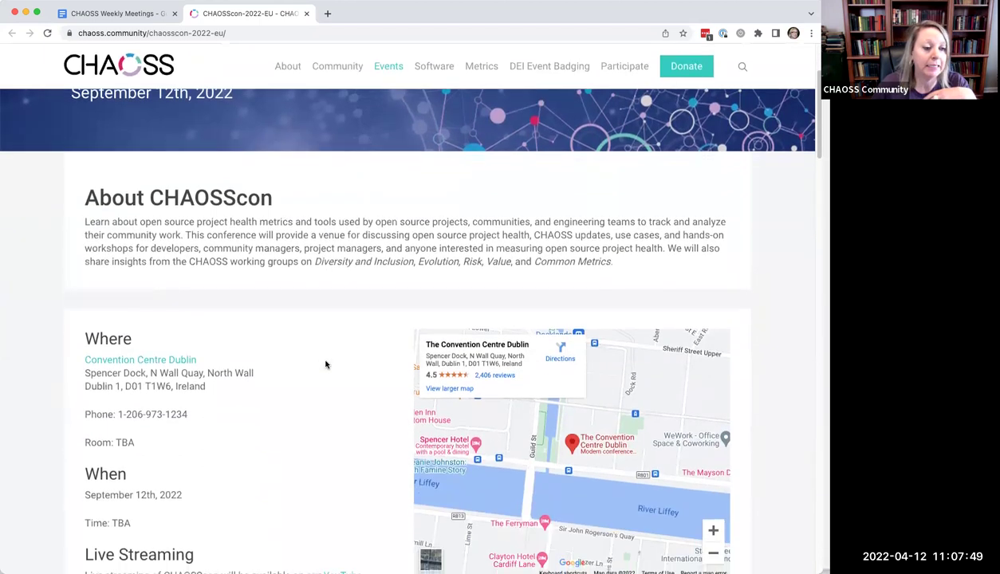
scroll(325, 364, "down", 2)
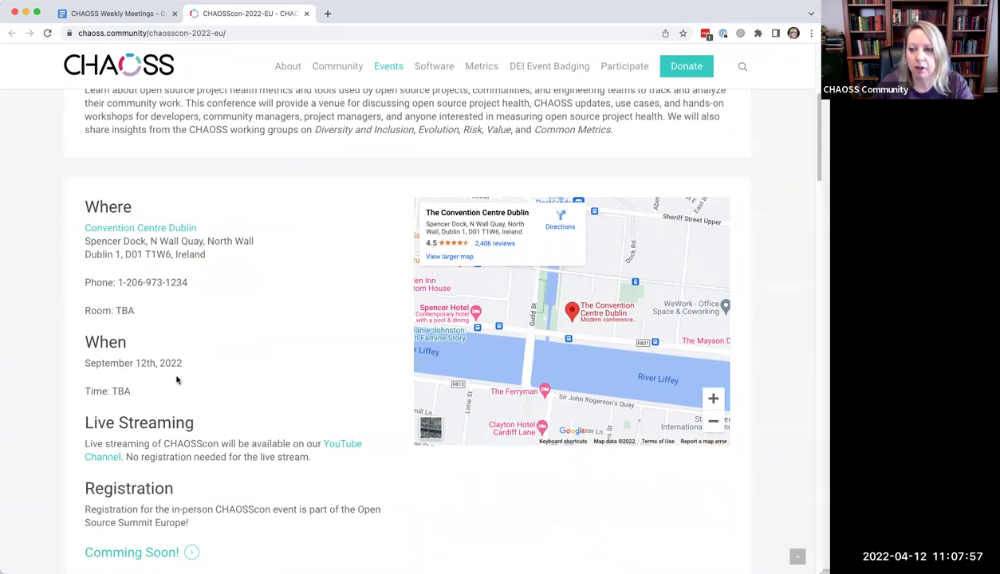
scroll(196, 288, "up", 5)
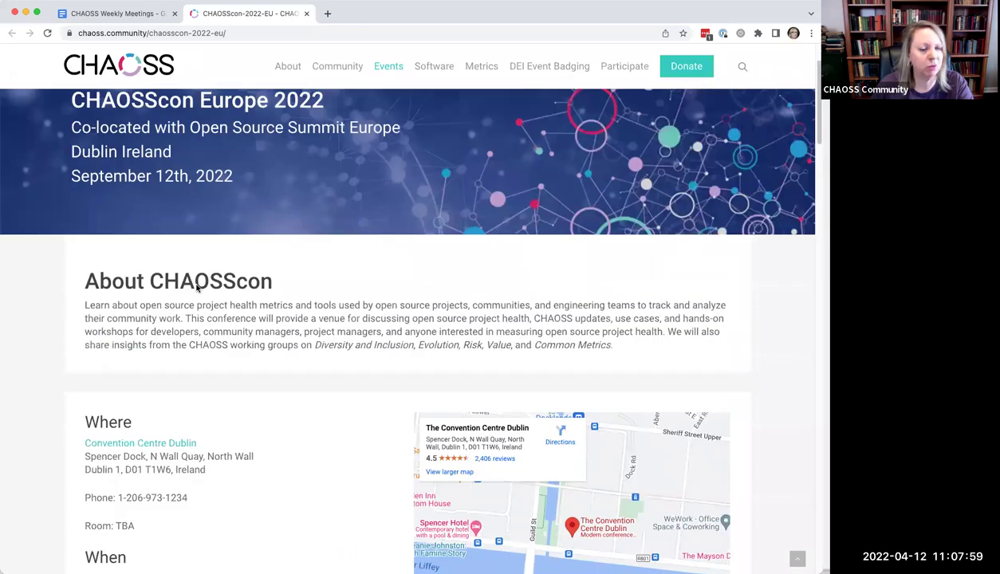
scroll(196, 288, "up", 1)
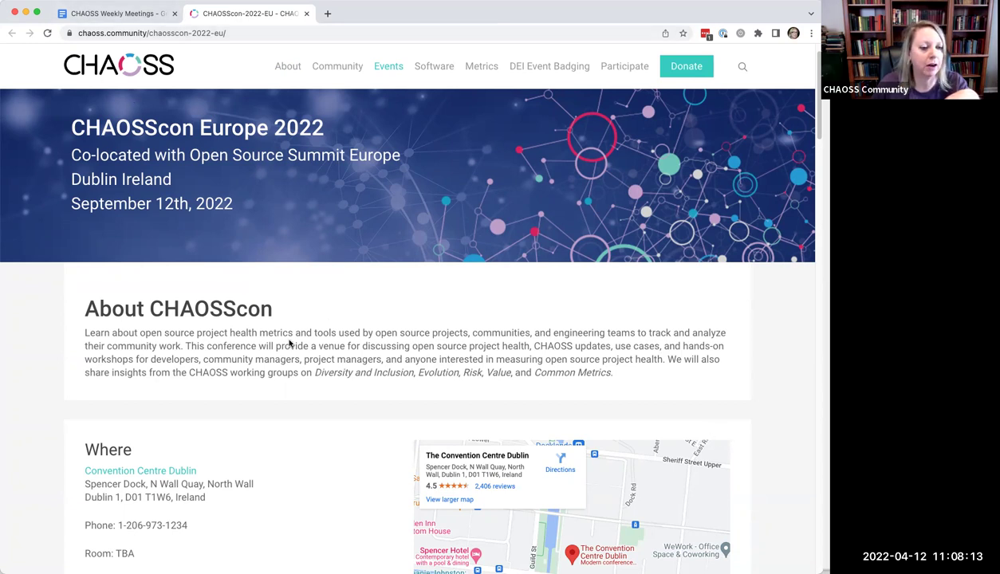
scroll(289, 343, "down", 5)
scroll(289, 343, "down", 10)
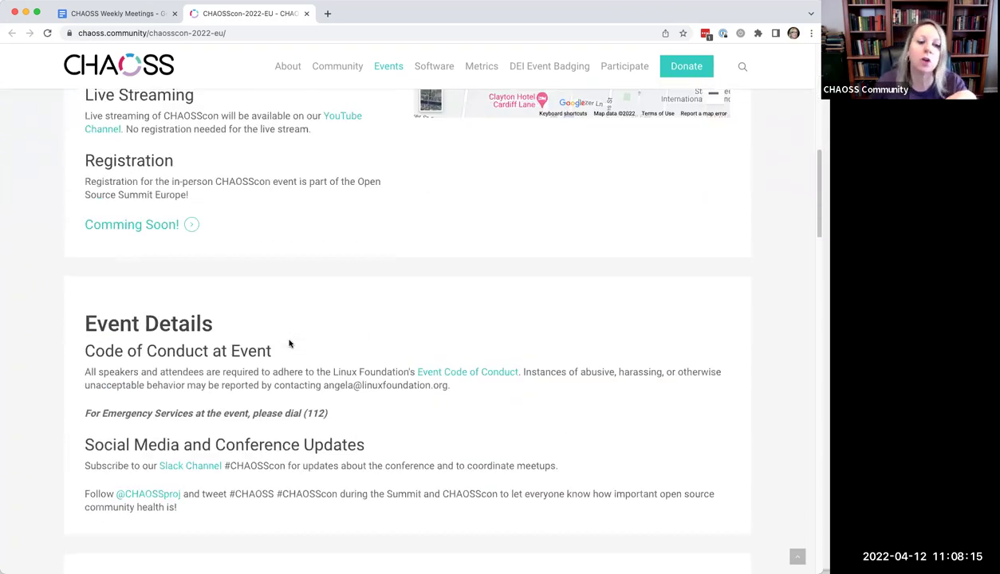
- Review the rest of the CHAOSScon 2022 EU page, then return to the agenda document
scroll(290, 344, "down", 7)
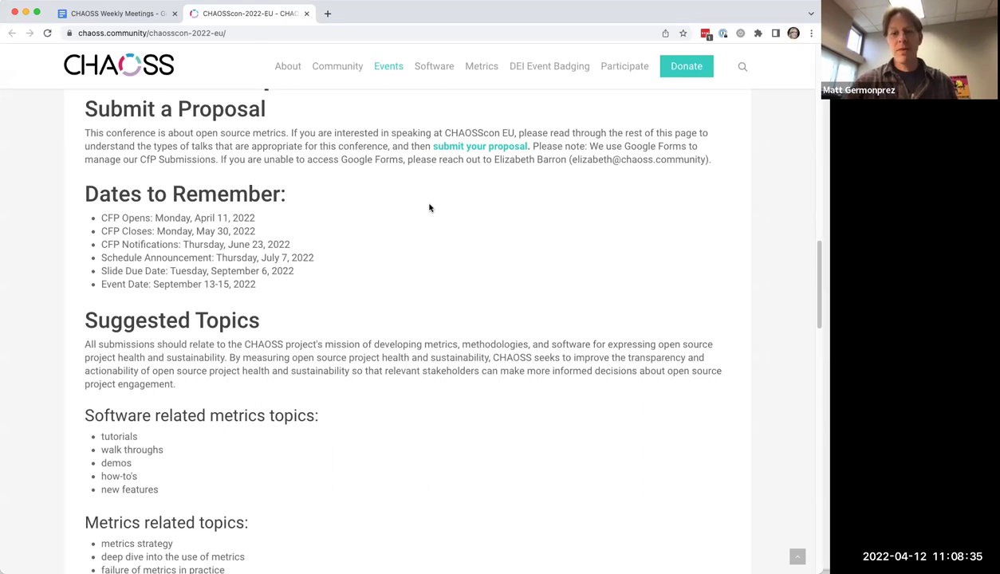
scroll(429, 208, "down", 5)
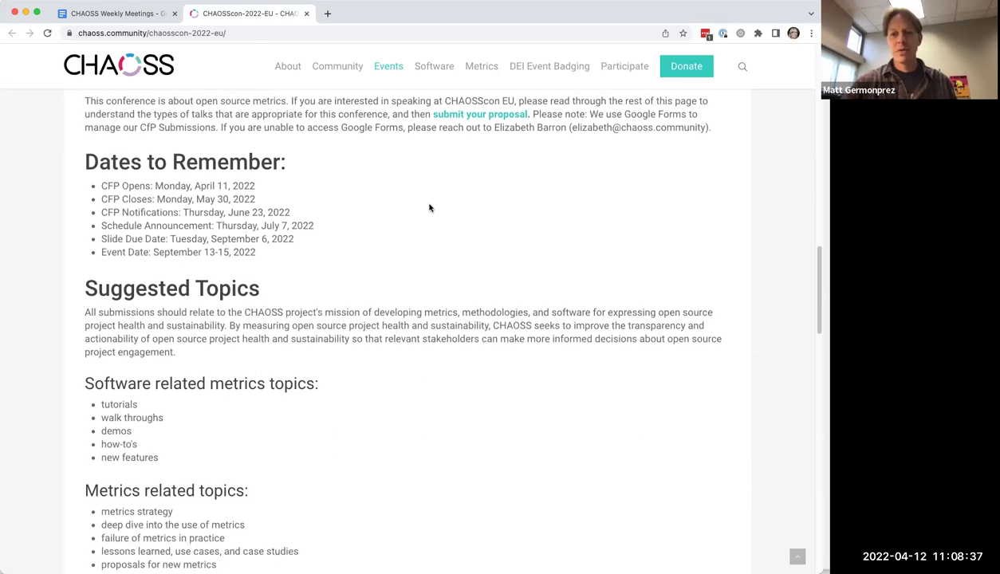
scroll(429, 208, "down", 3)
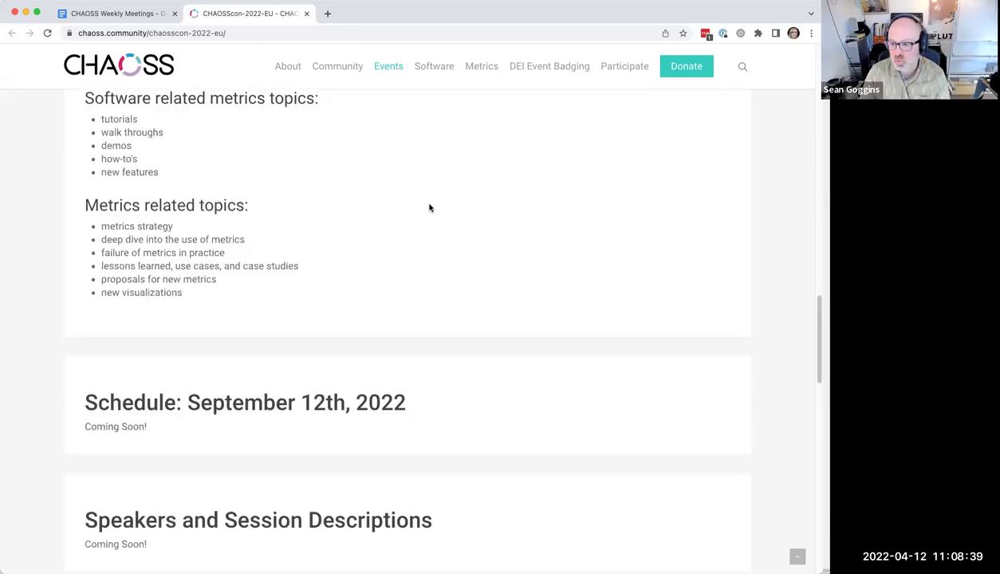
scroll(429, 208, "up", 4)
scroll(429, 208, "up", 9)
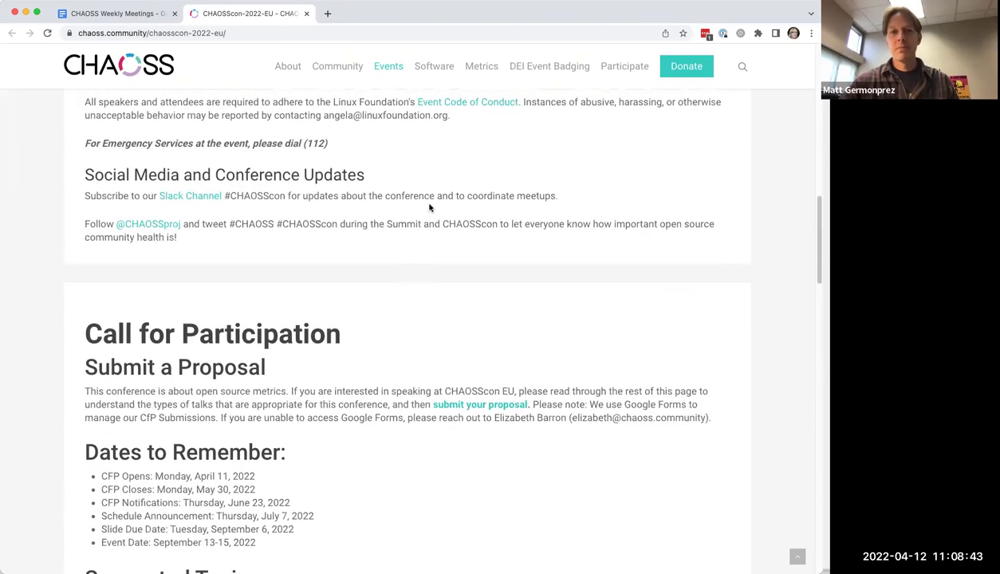
scroll(428, 208, "up", 1)
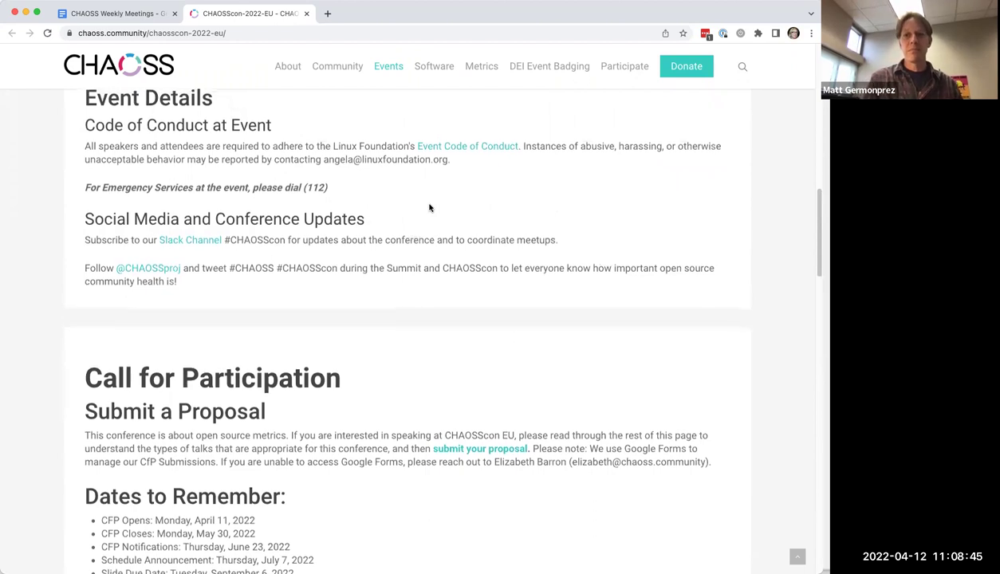
scroll(428, 208, "up", 1)
scroll(429, 208, "up", 3)
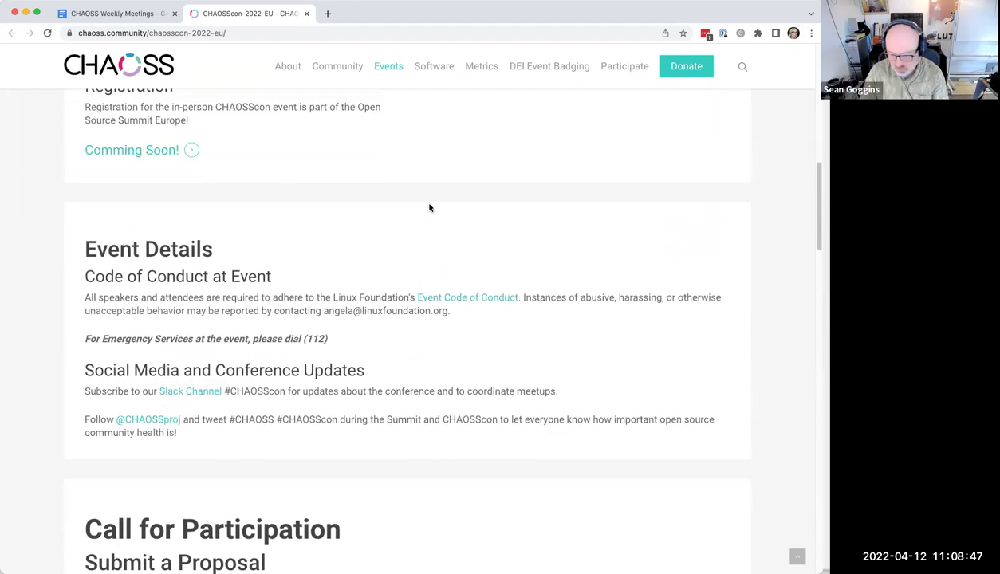
left_click(119, 15)
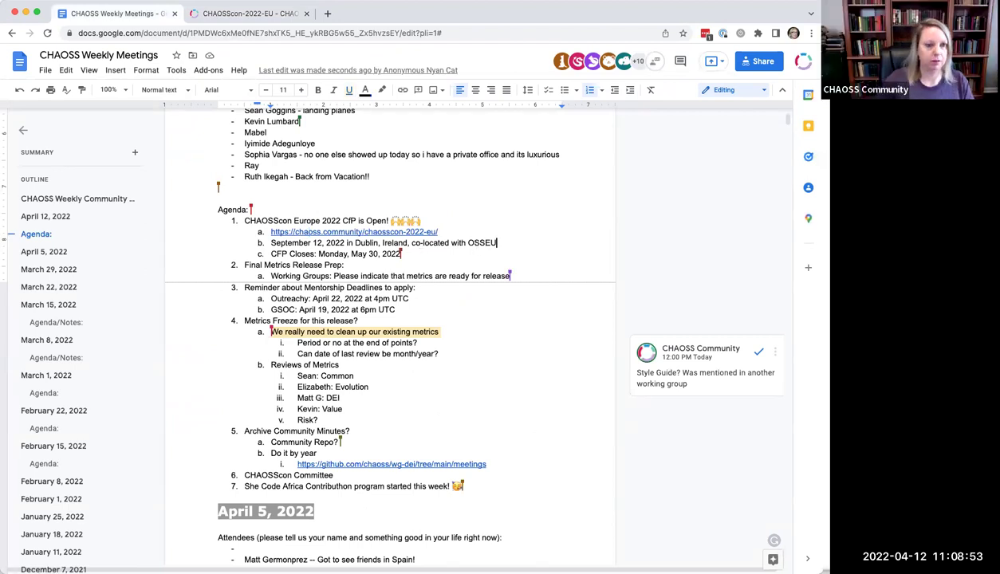
- Add a '9:00-12:00' time sub-item below the September 12 Dublin date line
left_click(515, 239)
key("Return")
type("9:00-12:0")
type("0")
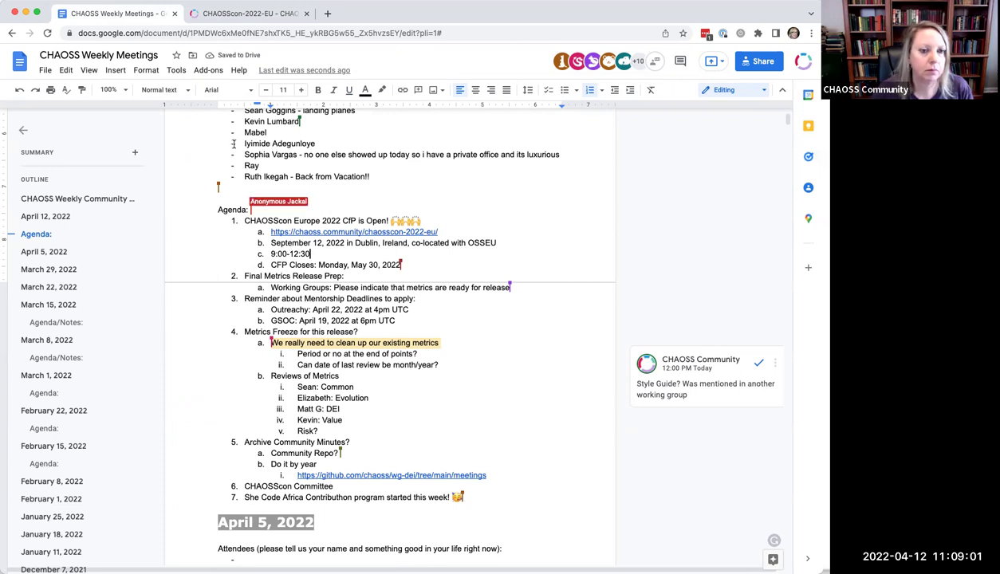
left_click(328, 14)
- Search the web for 'osseu', then close the search tab
type("osse")
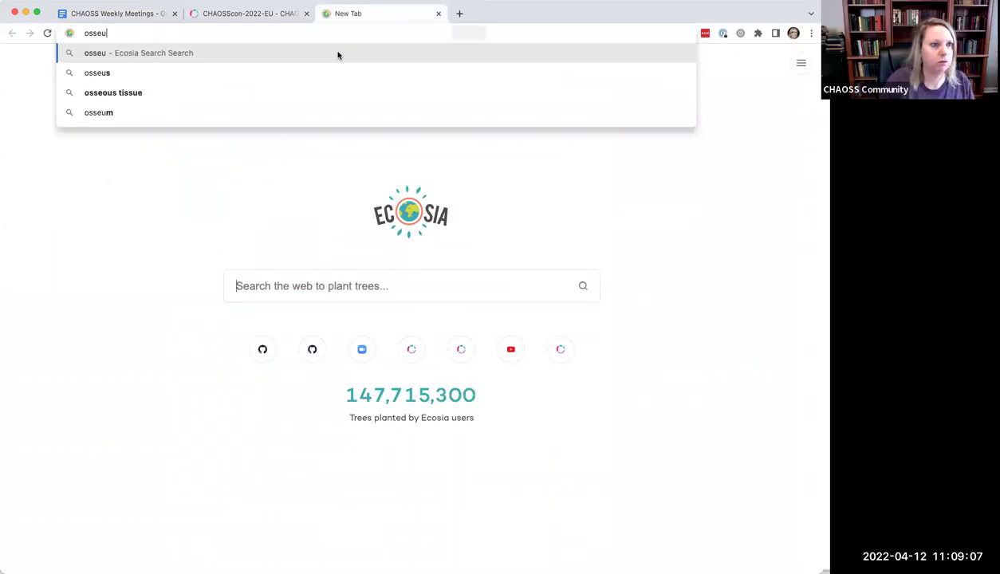
type("u")
key("Return")
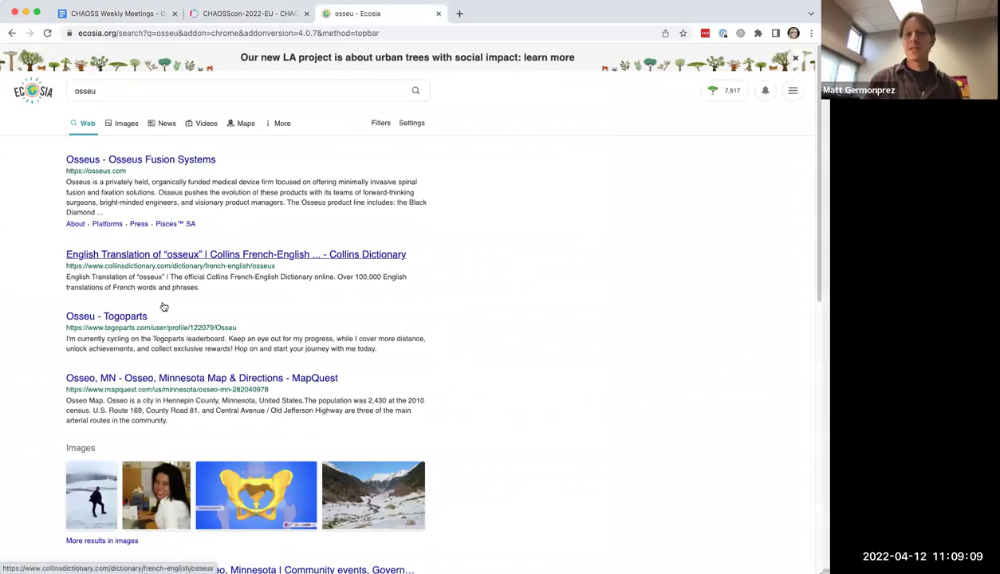
left_click(437, 13)
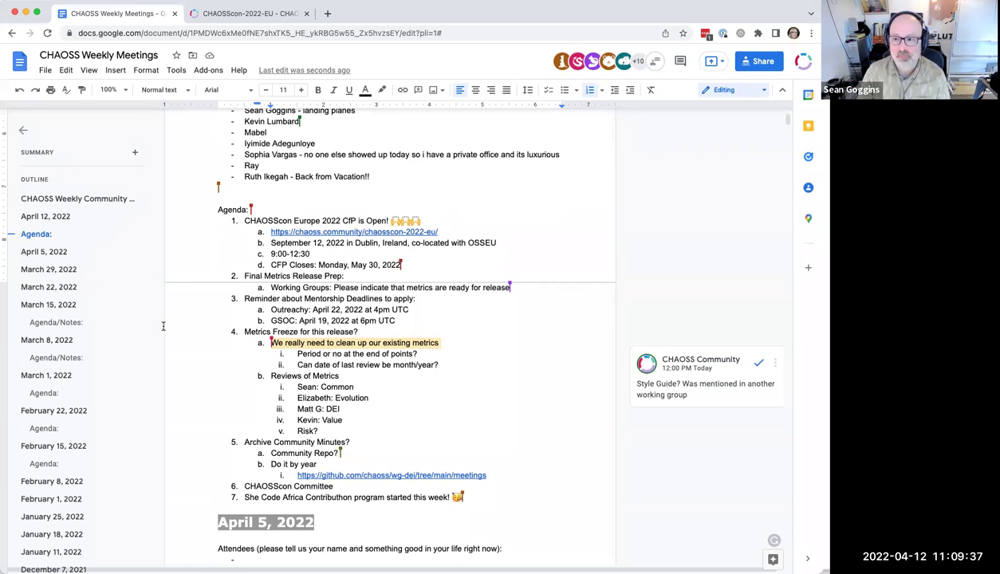
- Append ' - probably' to the 9:00-12:30 time sub-item
type("- probably")
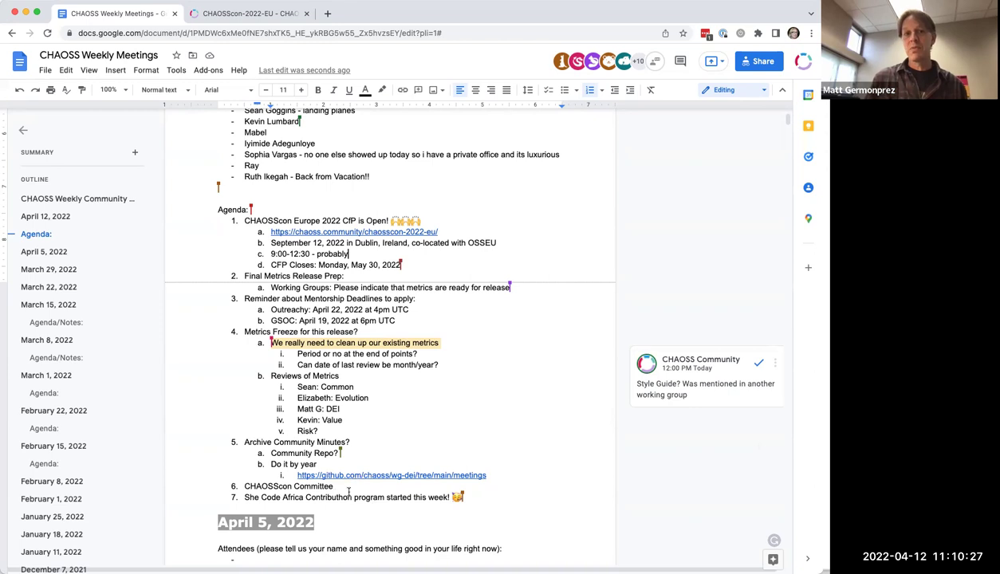
- Move 'CHAOSScon Committee' to a new item 7 after the She Code Africa item
left_click(342, 481)
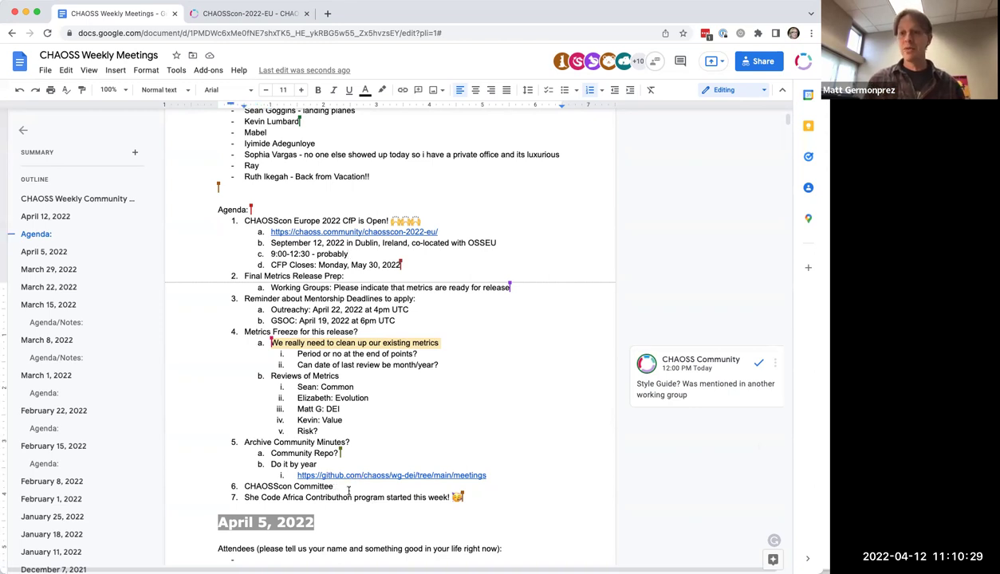
left_click_drag(339, 484, 233, 487)
key("ctrl+c")
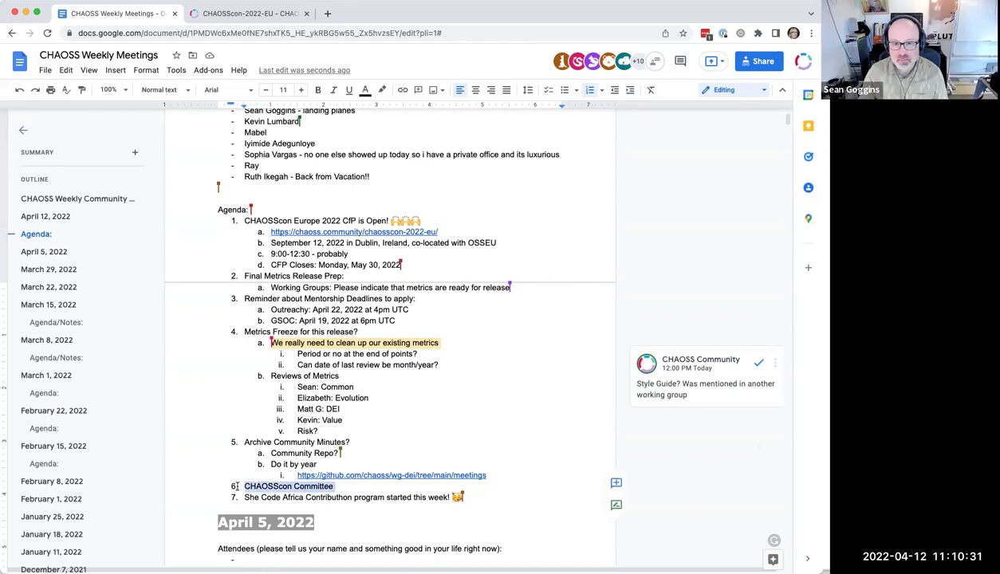
key("BackSpace")
key("BackSpace")
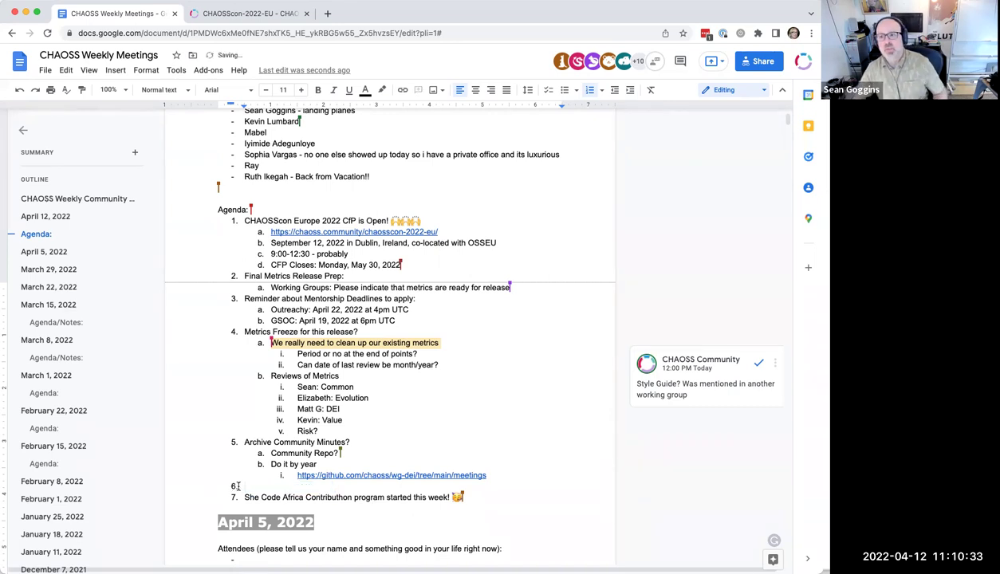
left_click(474, 490)
key("Return")
key("ctrl+v")
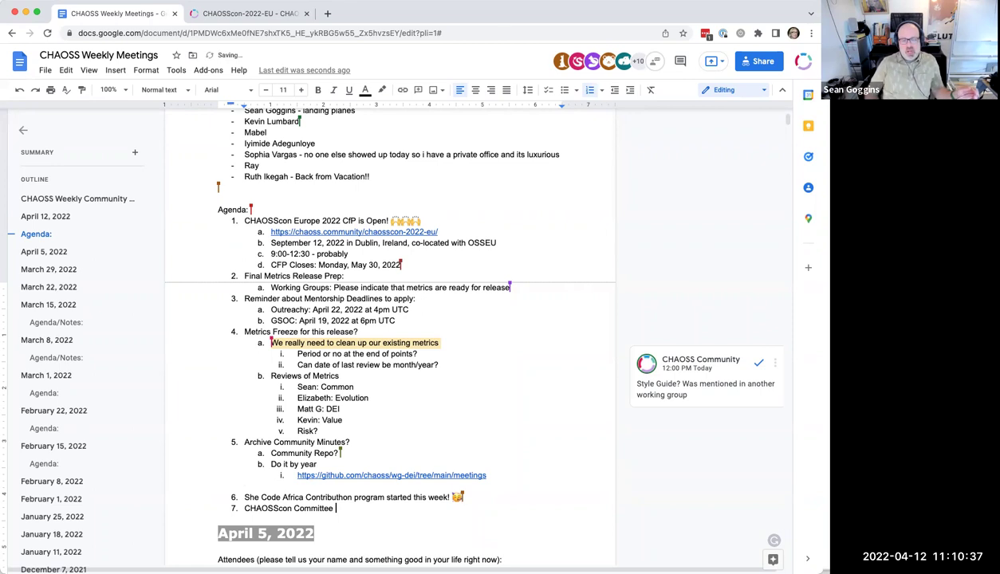
- Add an indented sub-note that a team member will request an extra room block for workshops
key("Return")
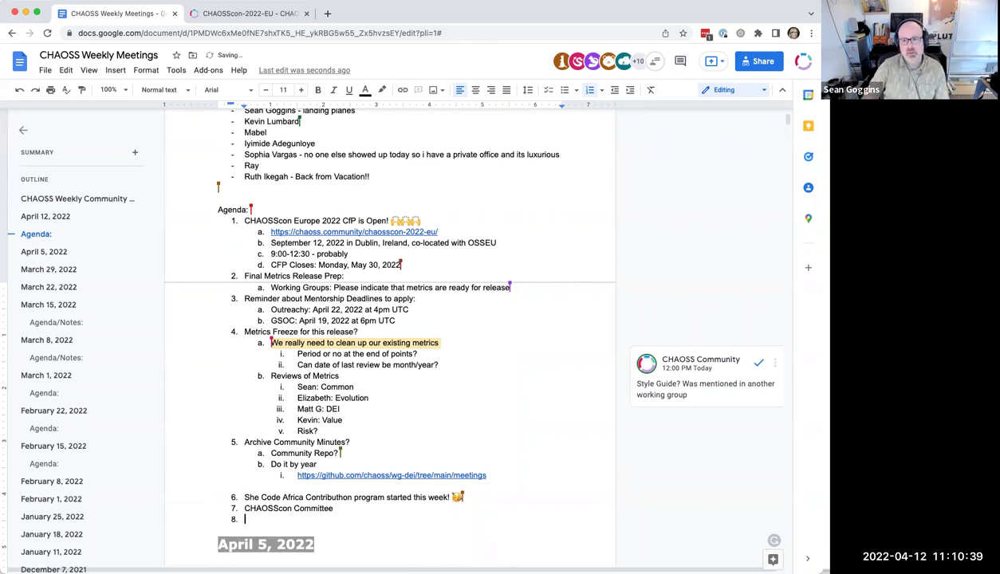
key("Tab")
type("Matt will request an extra room block")
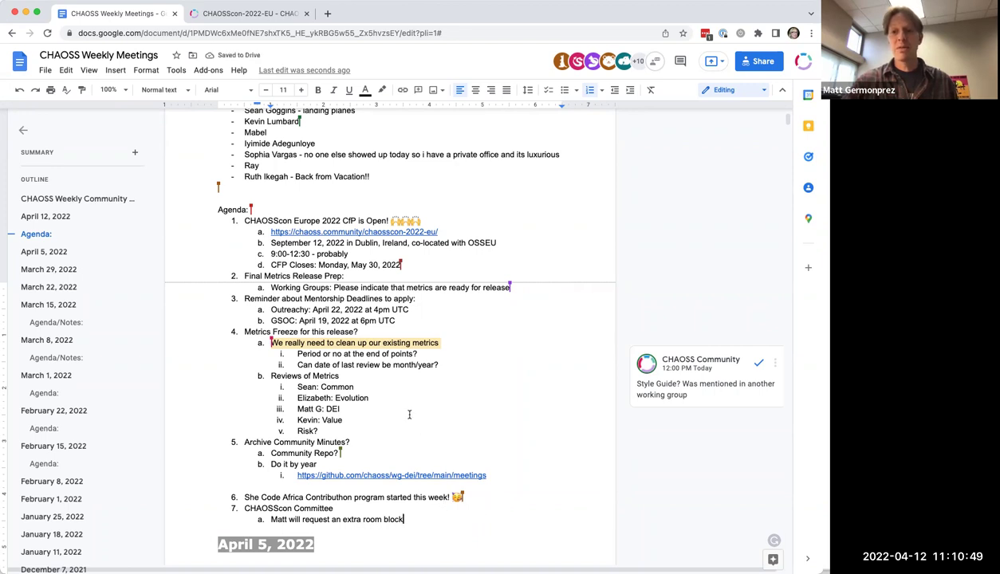
scroll(387, 391, "up", 2)
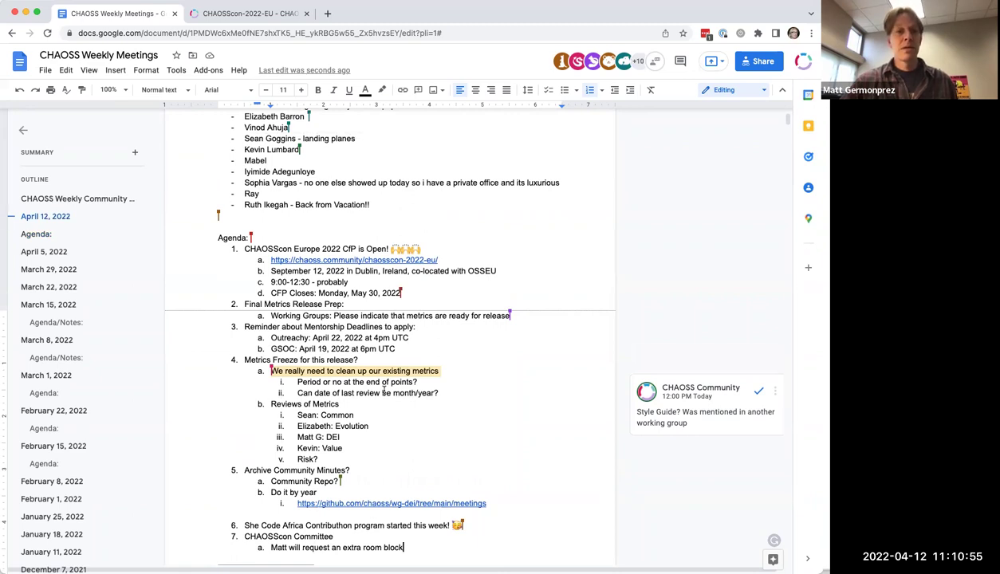
type("for workshops")
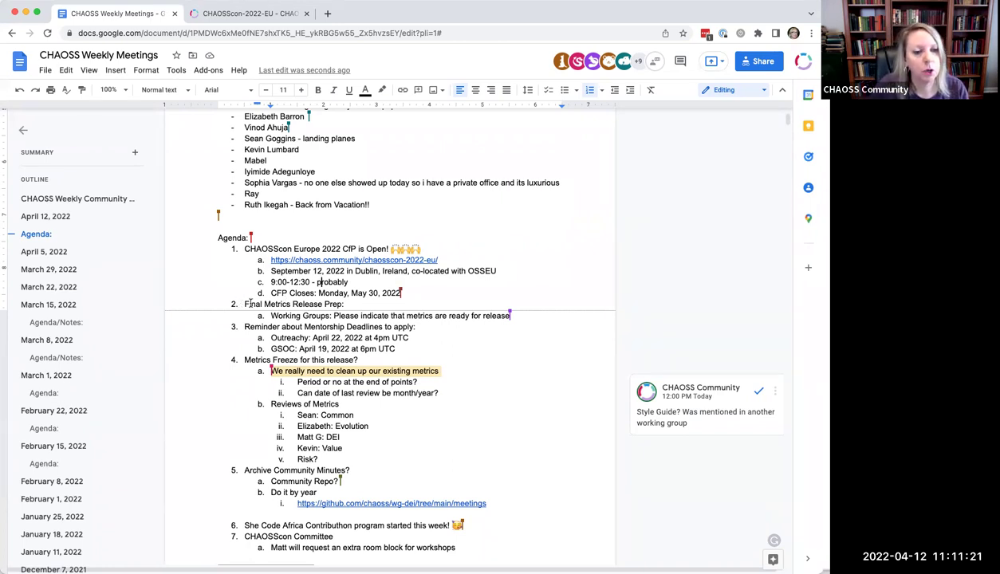
- Select the Final Metrics Release Prep heading and Working Groups line, placing the caret at its end
left_click_drag(243, 304, 345, 304)
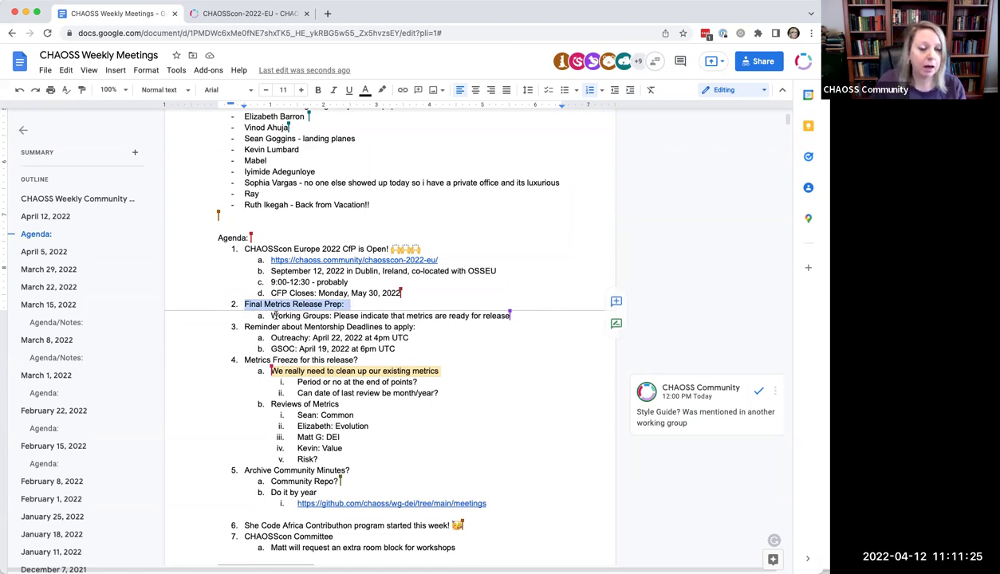
left_click_drag(271, 315, 494, 321)
left_click(483, 323)
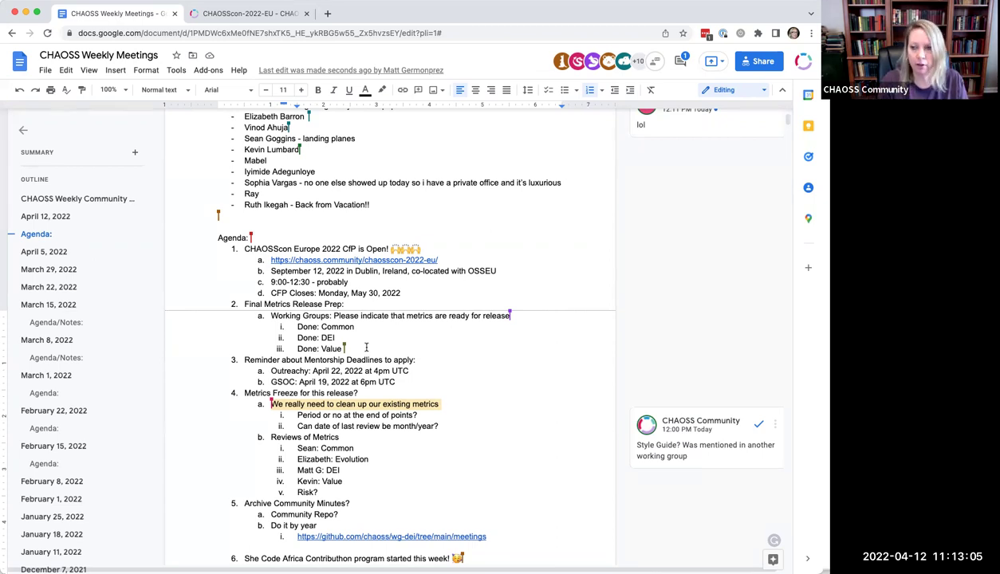
- Add the sub-item 'Friday: deadline for signing off on metrics' below Done: Value
left_click(343, 349)
key("Return")
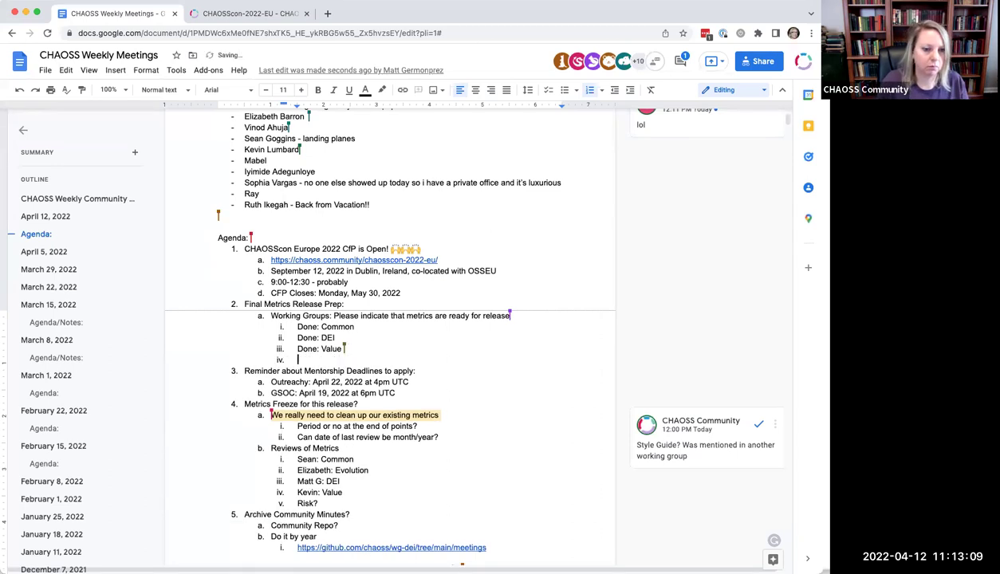
type("Friday:")
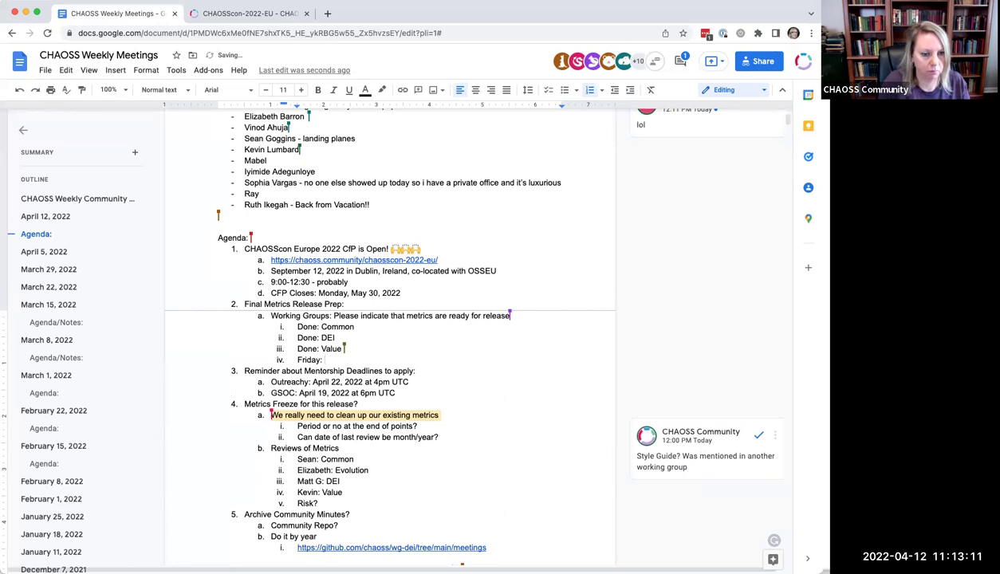
type(" deadline ")
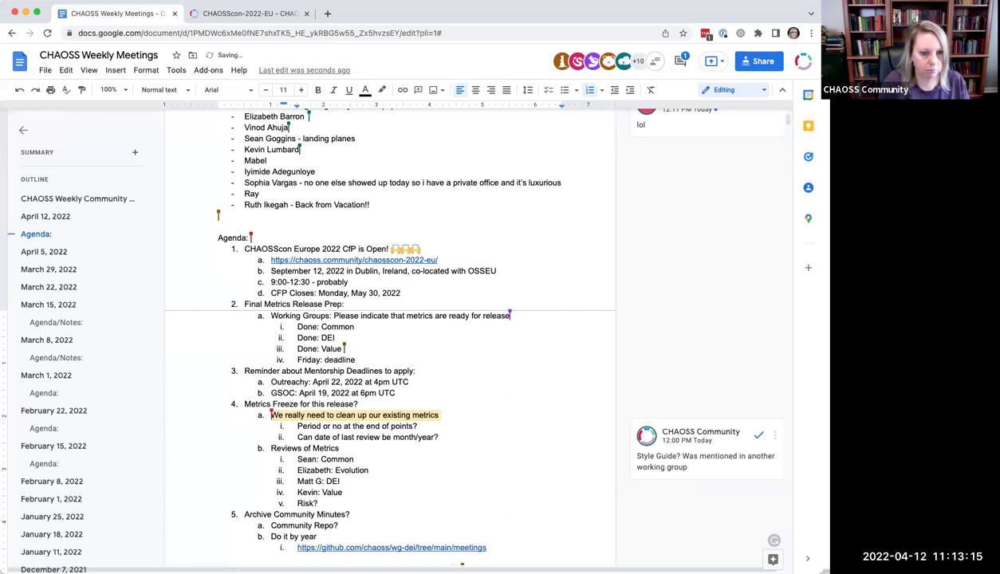
type("for signing o")
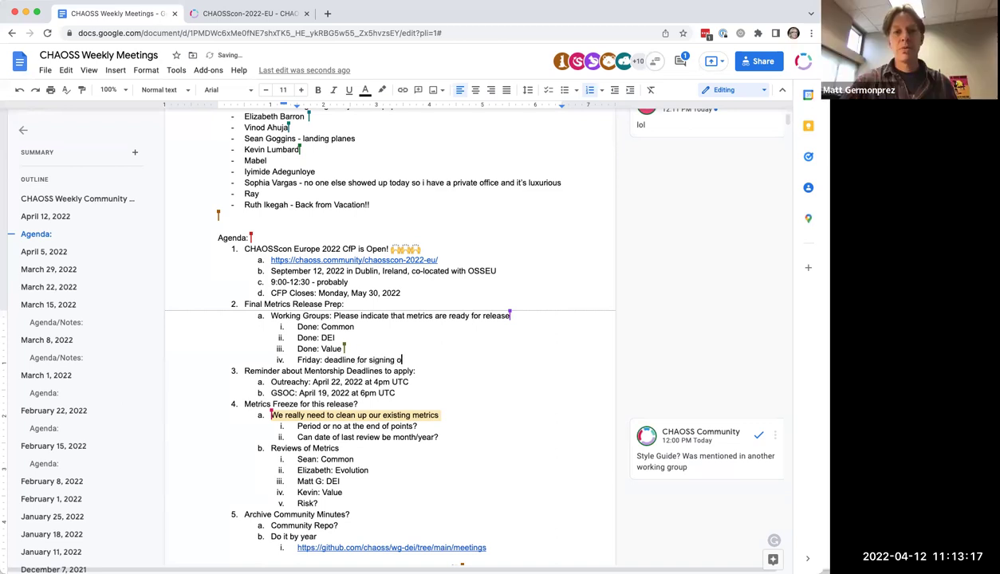
type("ff on metrics")
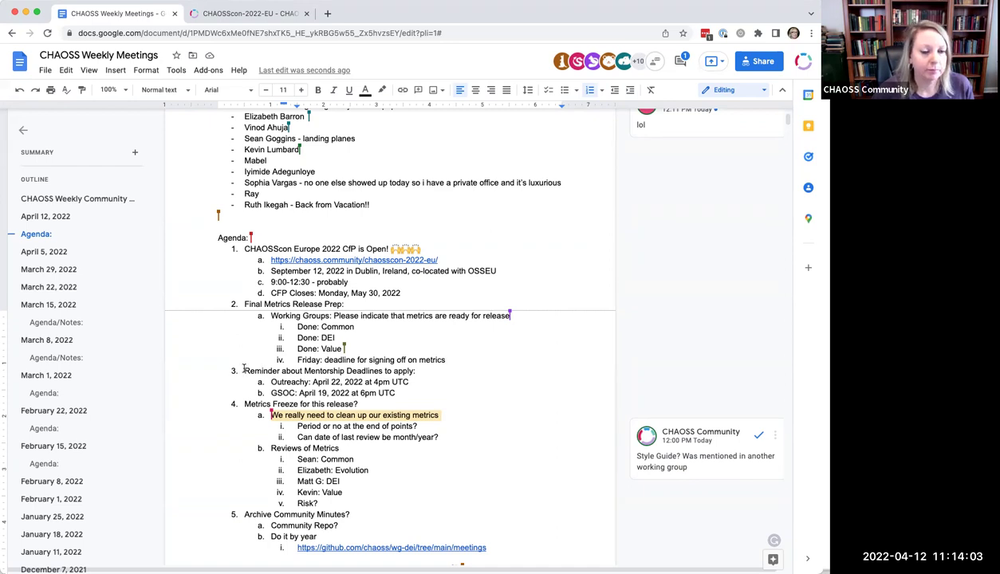
- Select the mentorship deadlines reminder heading, then clear the selection
left_click_drag(239, 368, 411, 371)
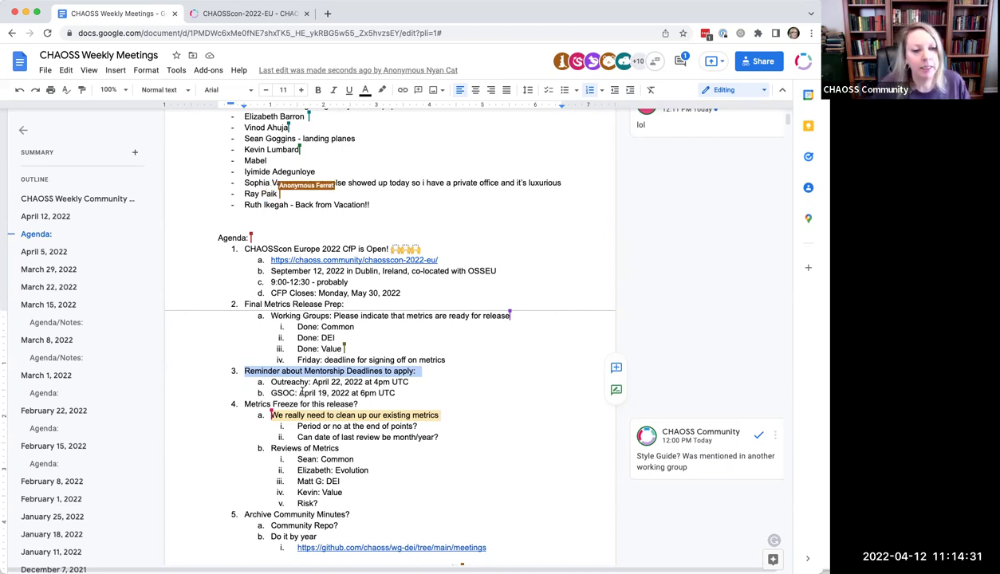
left_click(412, 390)
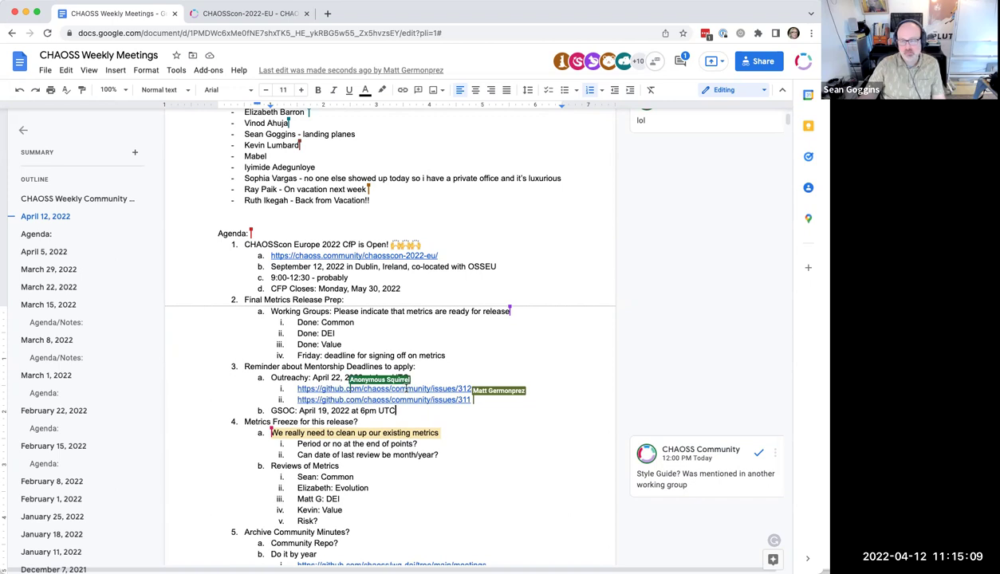
- Add a reminder sub-item '7:30-9:00 am US Central/Chicago time -', correcting the original 8:00-9:30
left_click(444, 369)
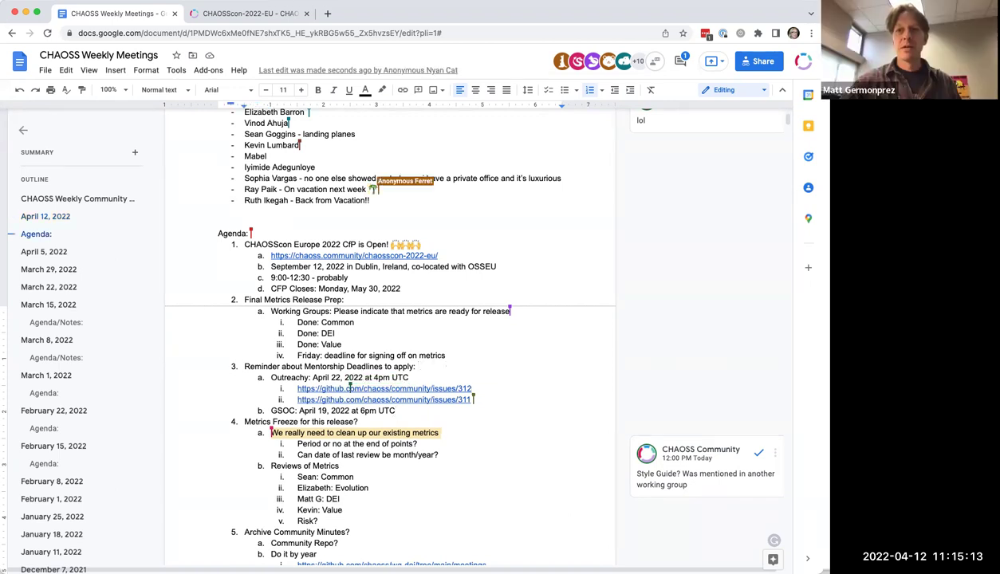
key("Return")
key("Tab")
type("8:00-")
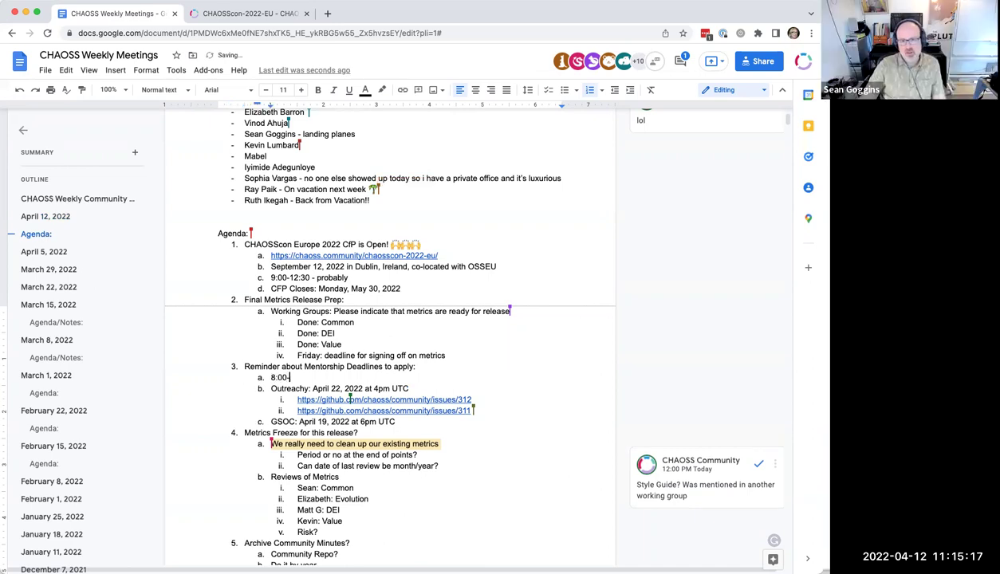
type("9:30 am US Ce")
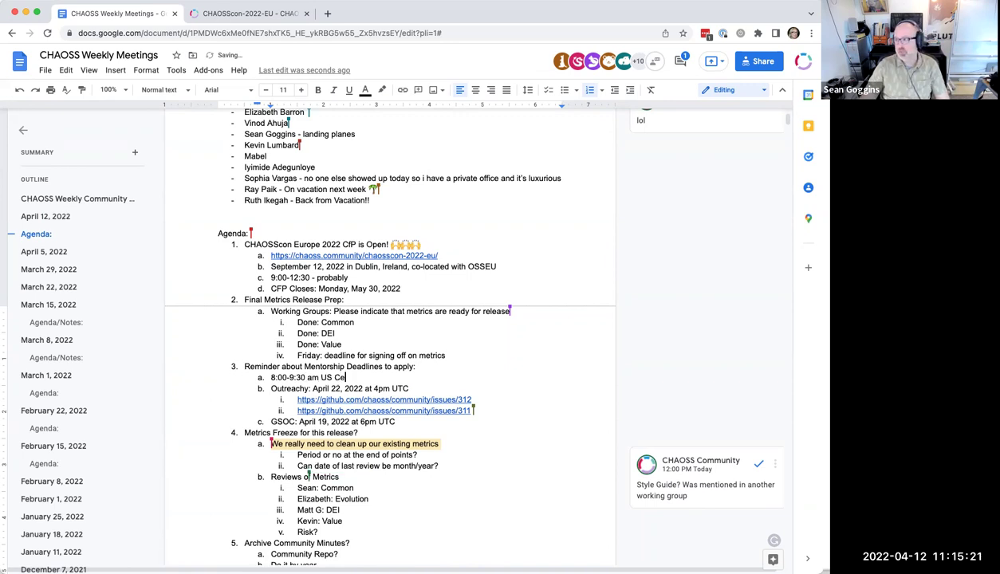
type("ntral/Chicago")
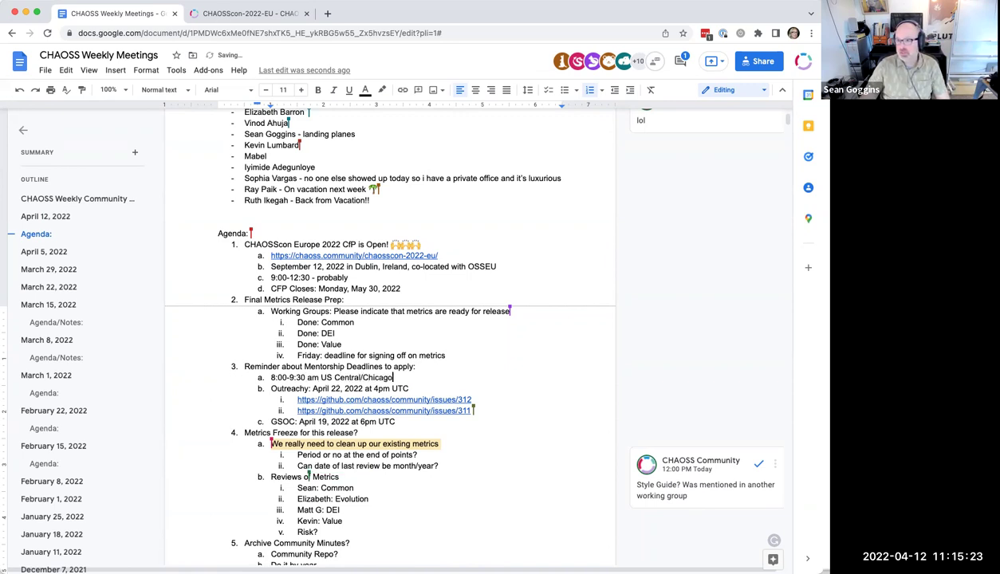
type(" time -")
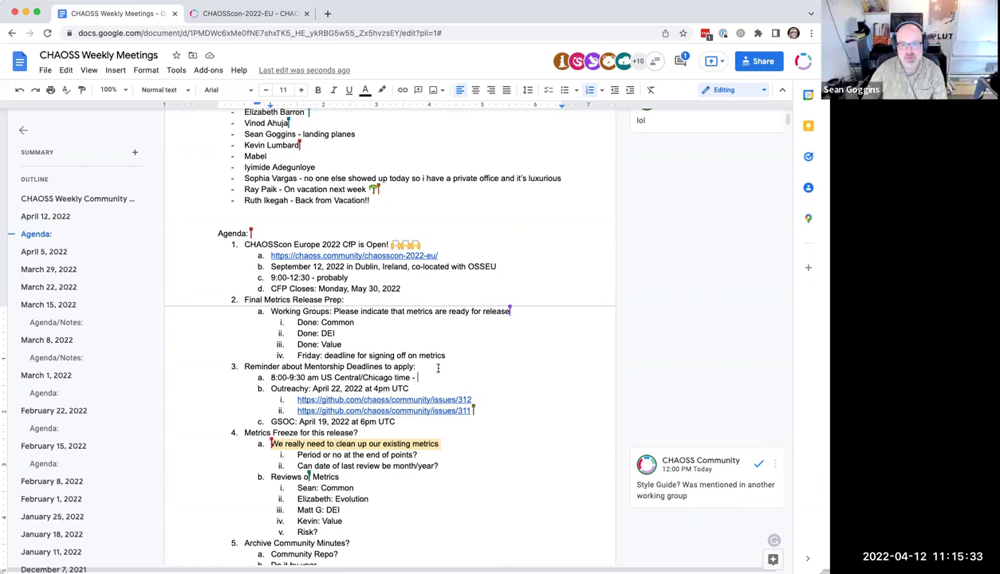
left_click_drag(272, 375, 304, 376)
type("7:")
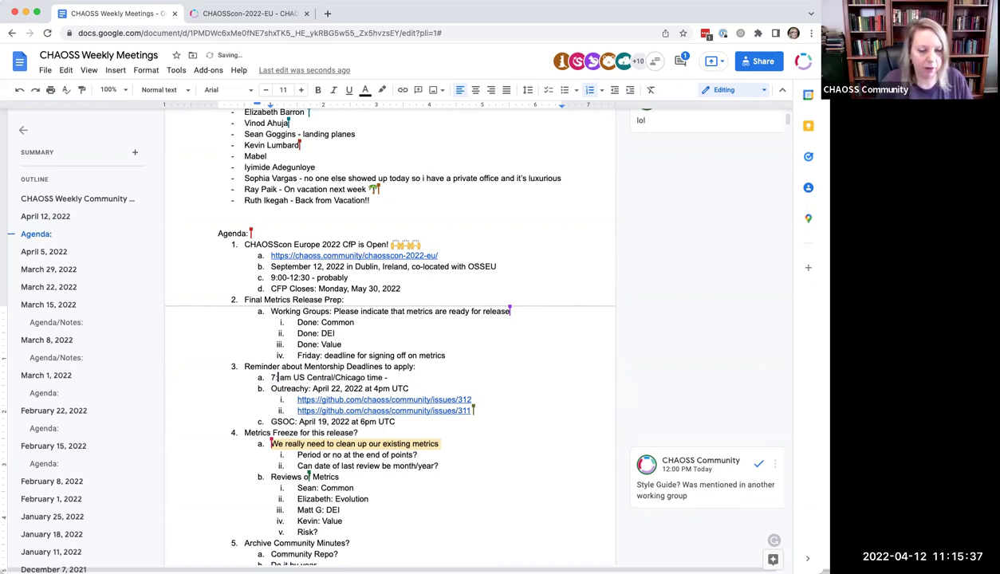
type("30-")
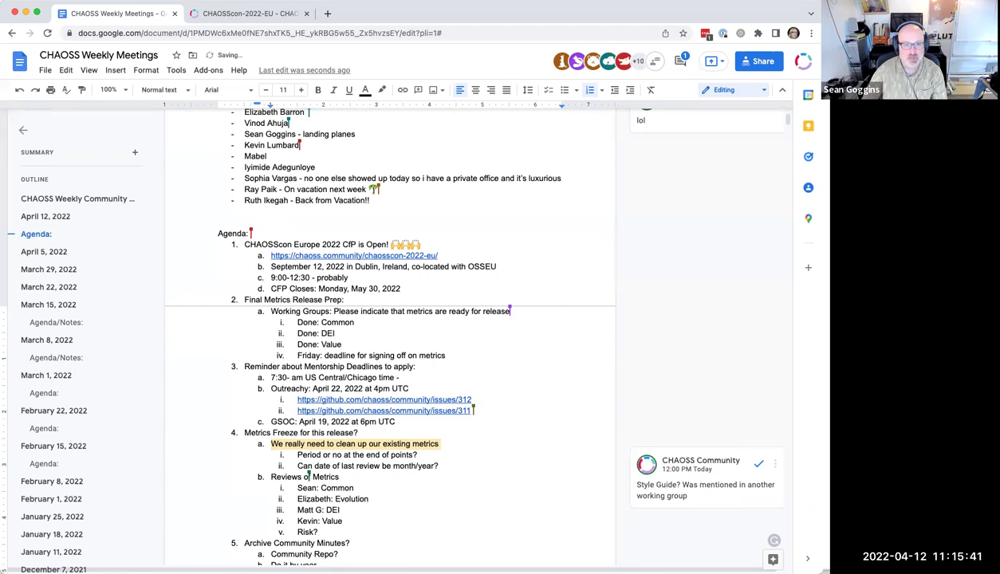
type(" 9:00")
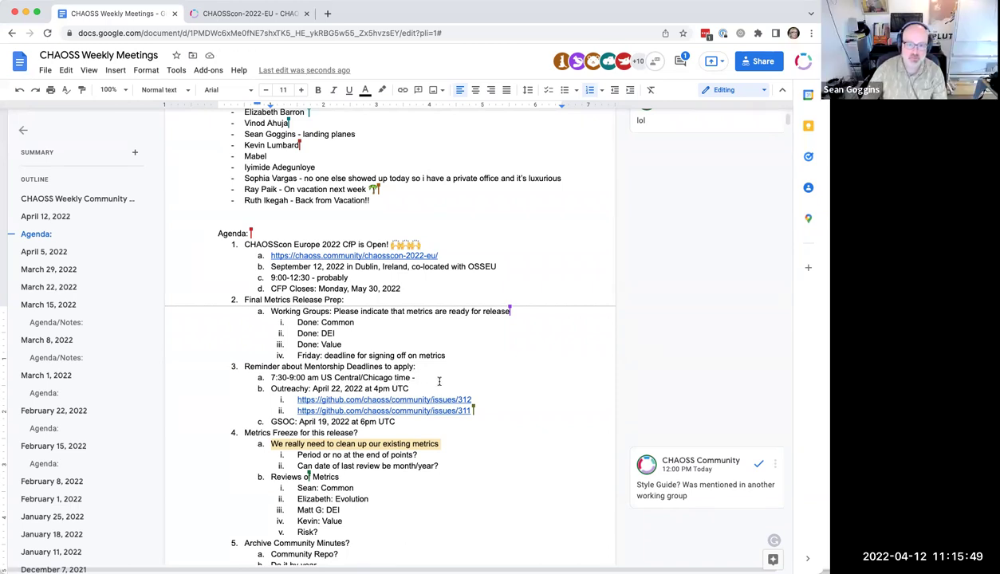
type(" Sean")
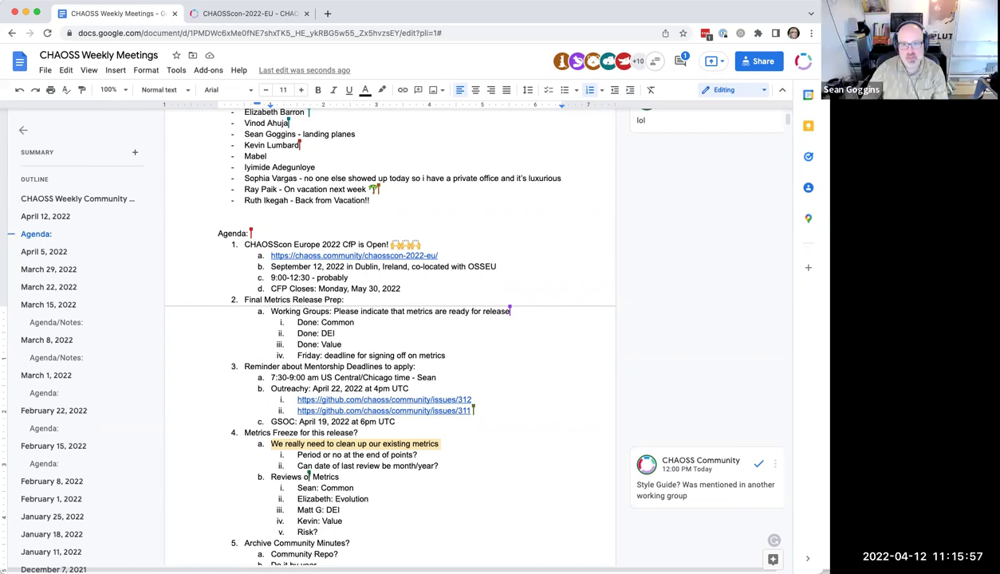
- Extend the time sub-item with 'office hours (GSOC technical questions)'
type("office hours")
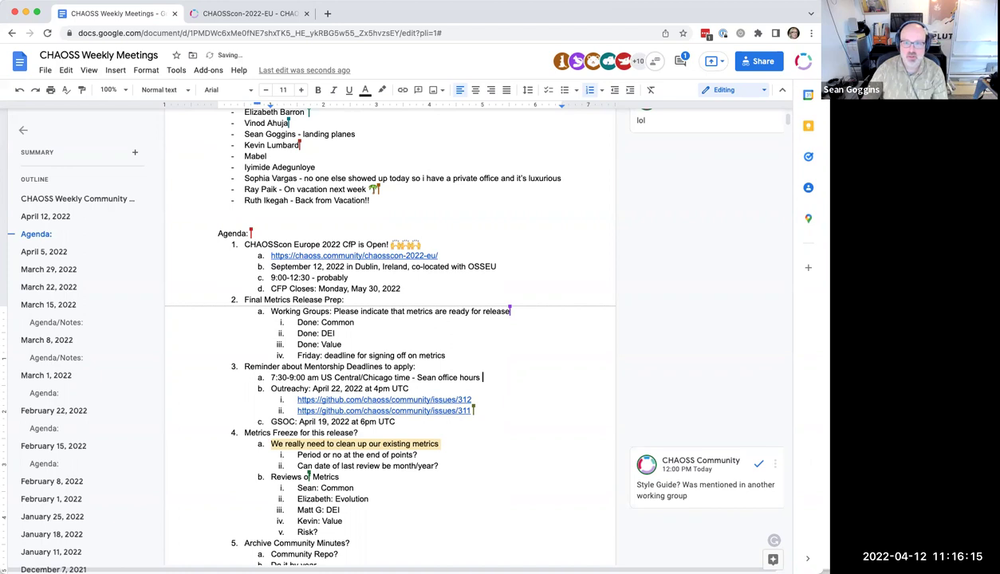
type("GSOC")
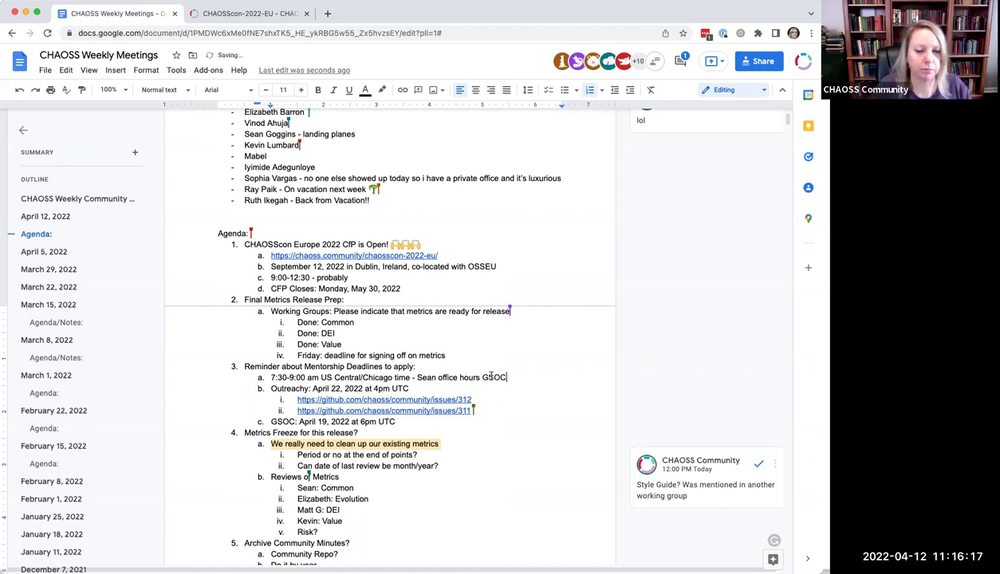
left_click(482, 377)
type("(")
key("End")
type("technical questions)")
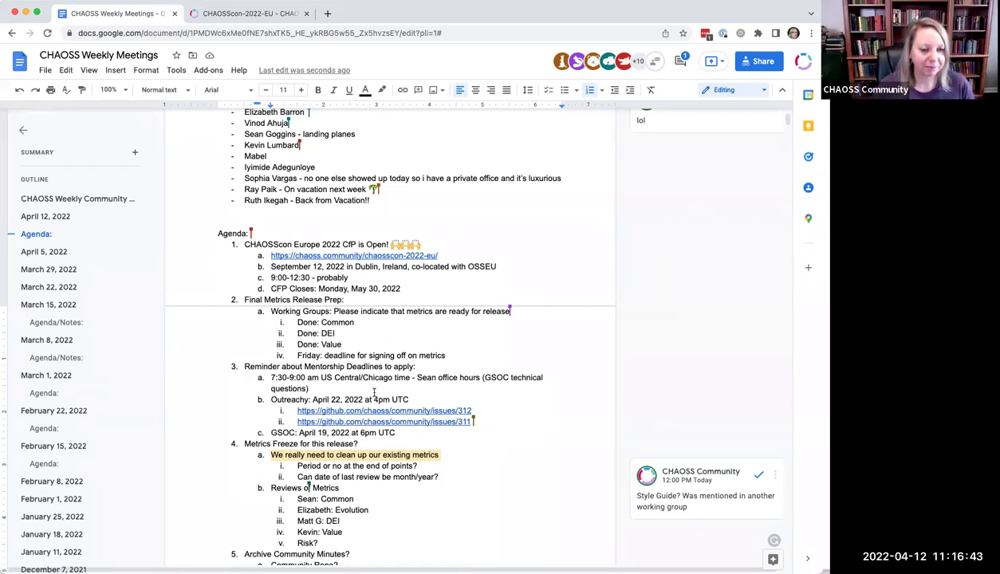
- Append an action item after the office-hours line for one member to send another the link
key("Return")
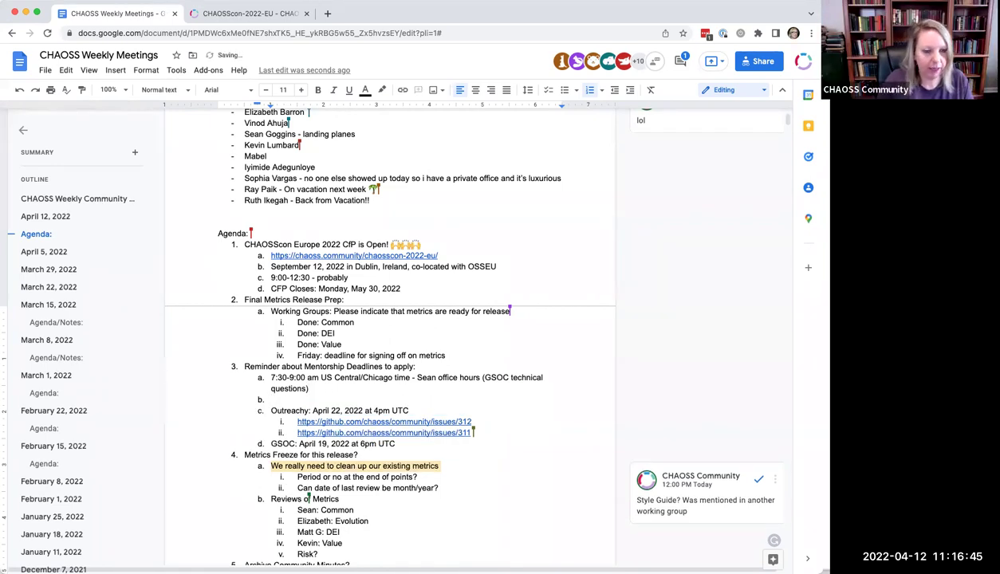
key("BackSpace")
key("BackSpace")
key("BackSpace")
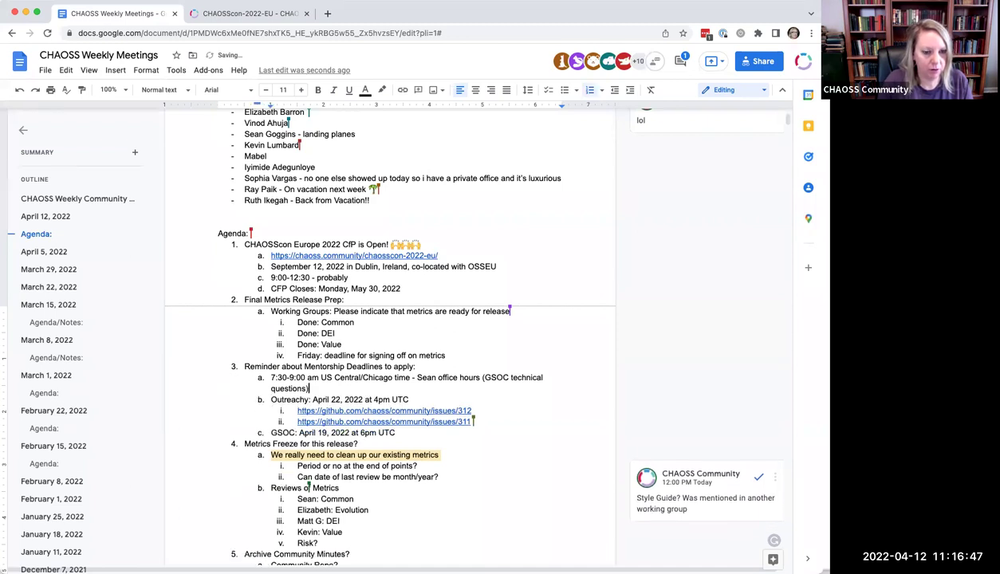
type("Al Sean")
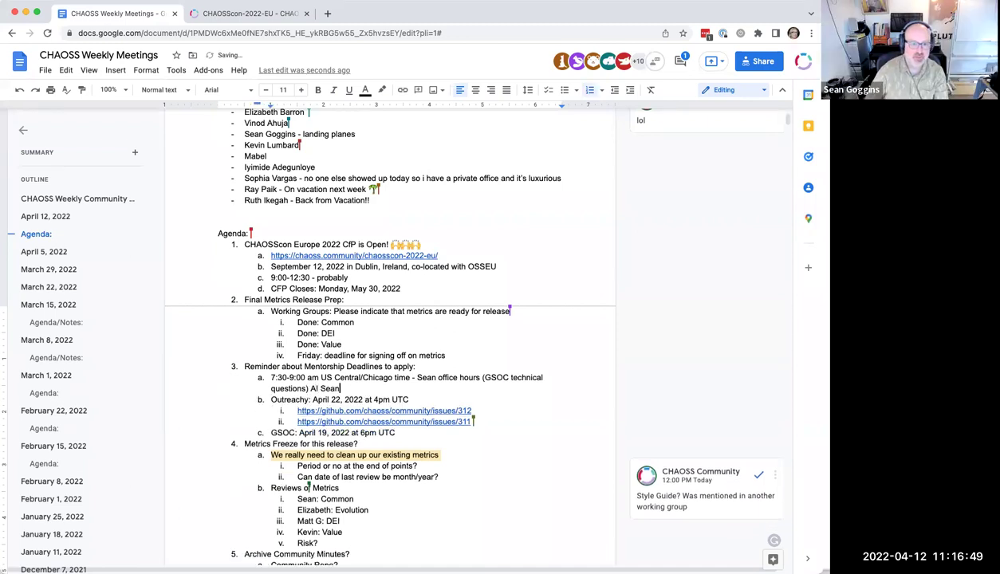
type(": send eli")
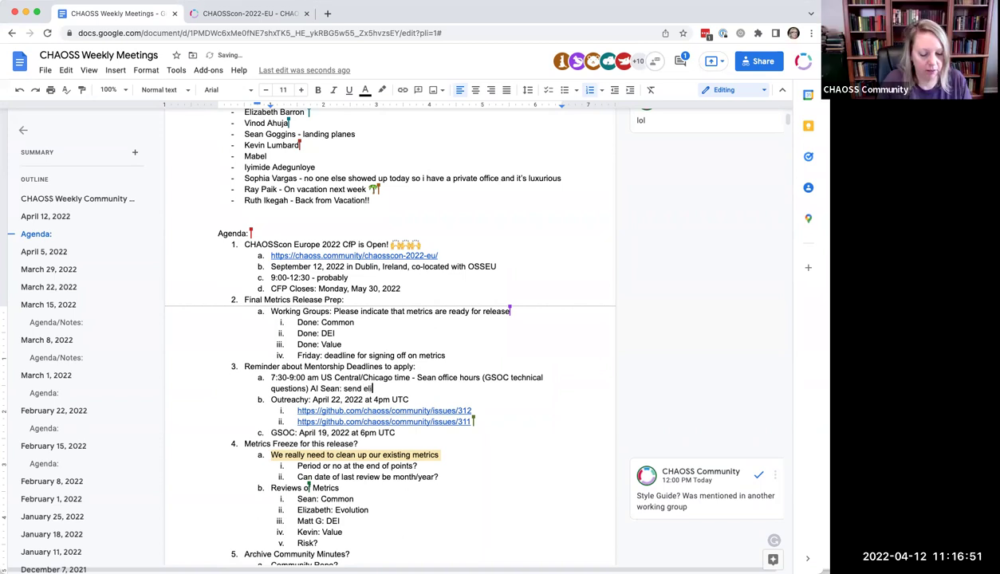
type("zabeth link")
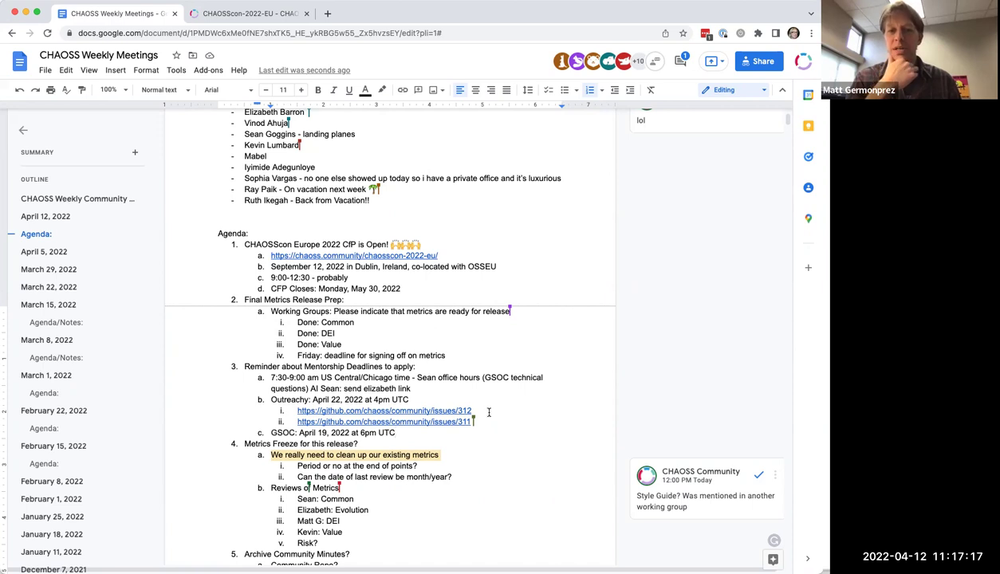
- Open GitHub issue 311 from its agenda link in a new tab, then return to the doc
left_click(412, 421)
left_click(384, 440)
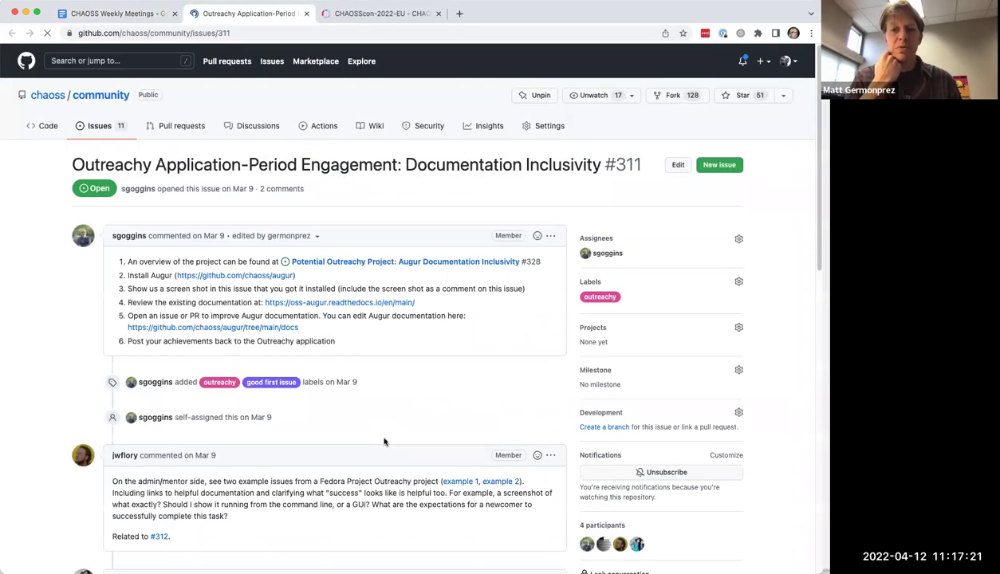
scroll(425, 414, "down", 1)
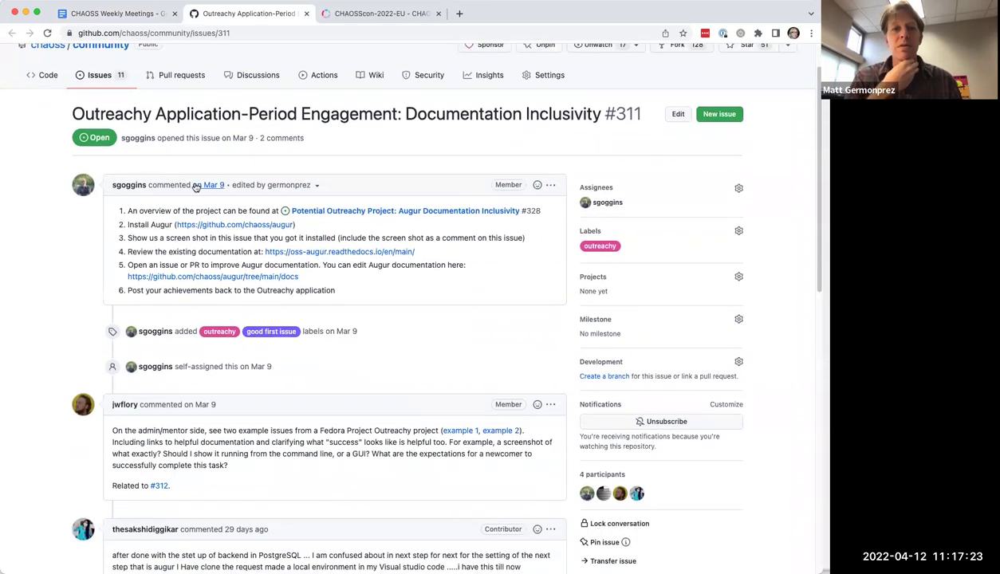
left_click(111, 14)
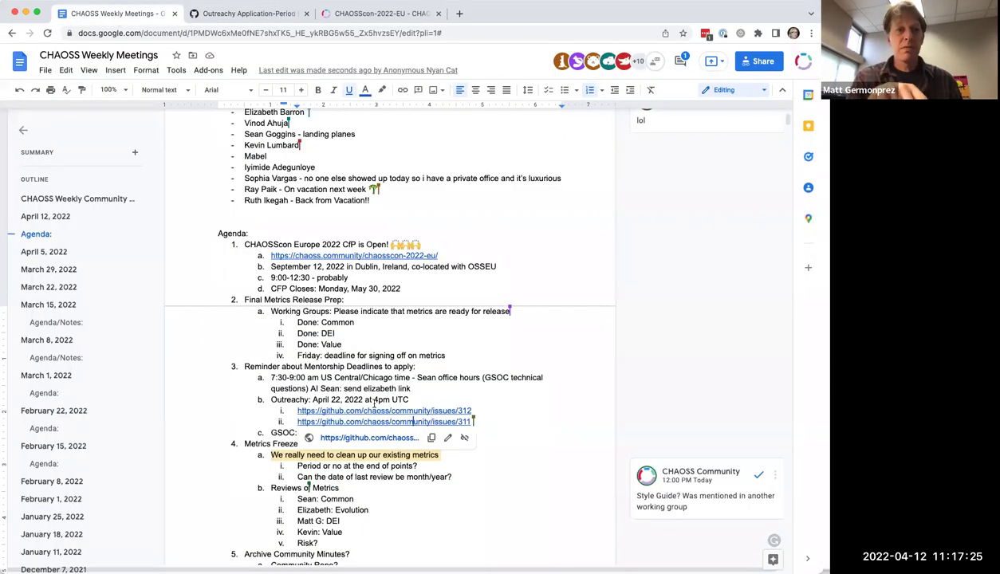
- Open the issues/312 link and read through the Conversion Rate issue #312
left_click(382, 434)
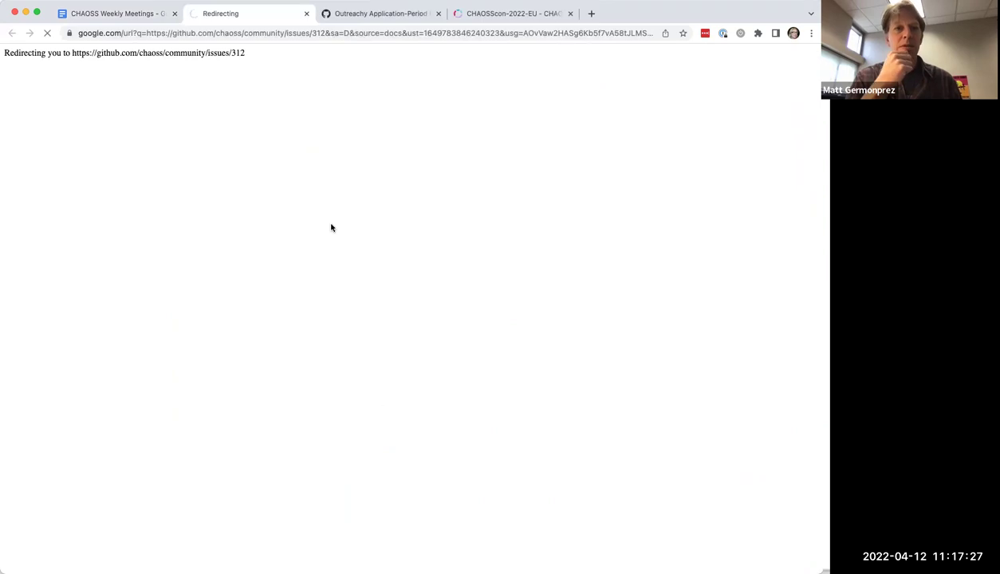
scroll(393, 219, "down", 2)
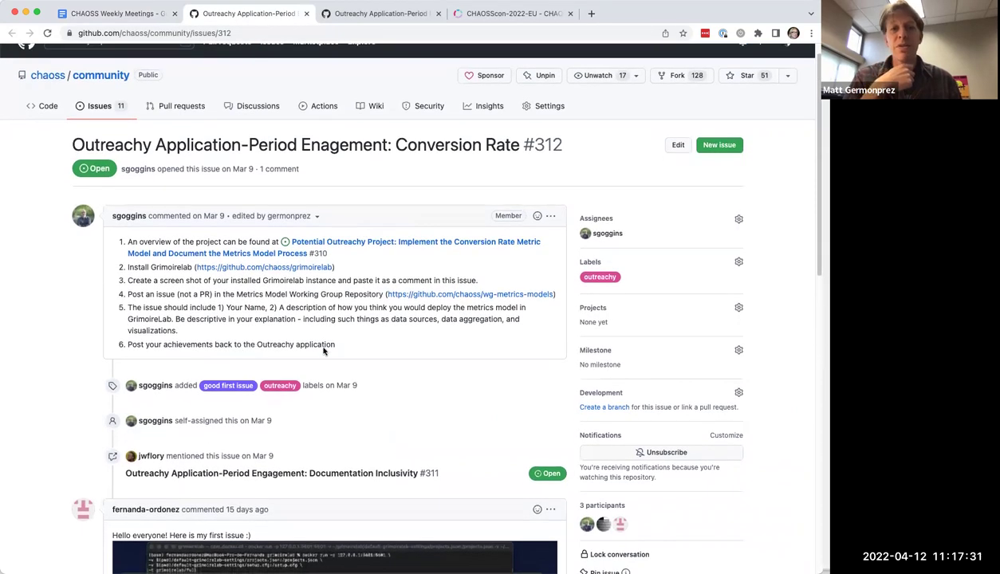
scroll(418, 365, "down", 3)
scroll(418, 365, "up", 1)
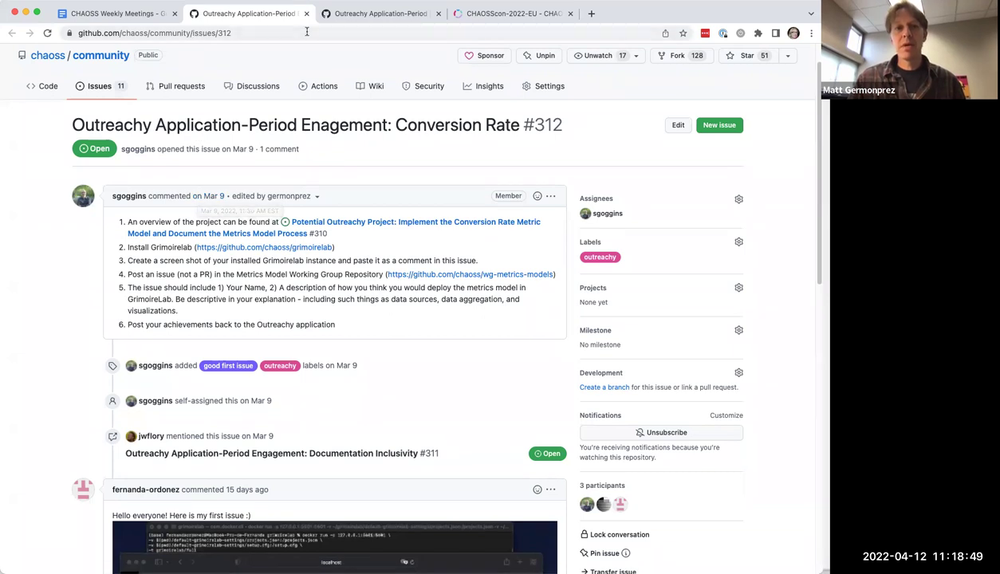
- Open the chaoss/wg-metrics-models issue list in a new tab, then go back to the meetings doc
left_click(591, 13)
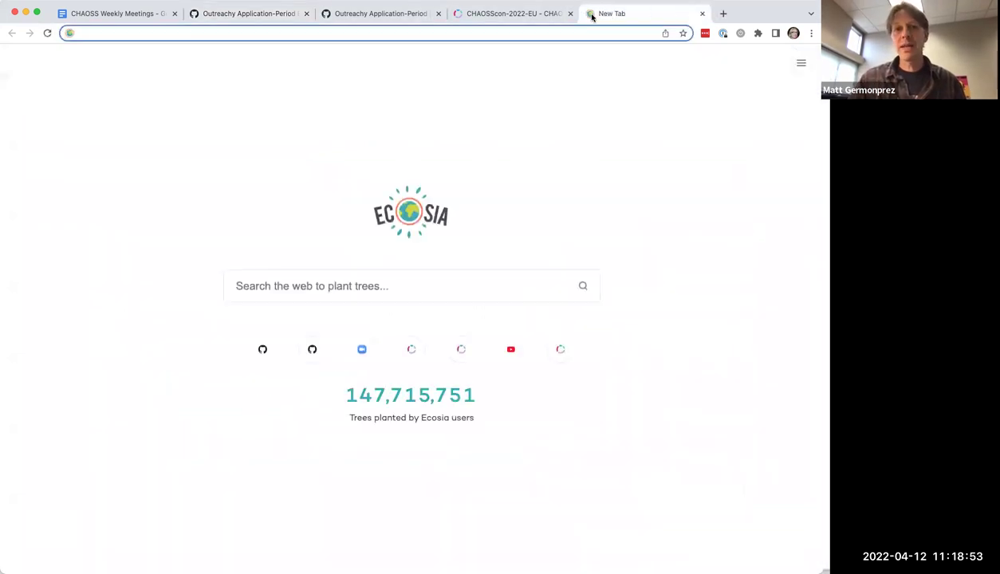
type("github")
key("Right")
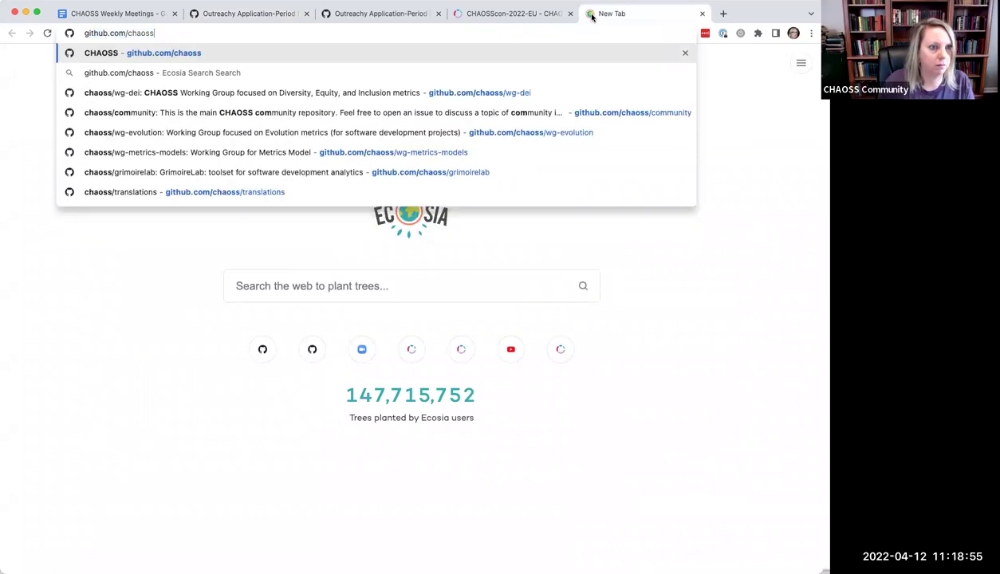
type("/wg")
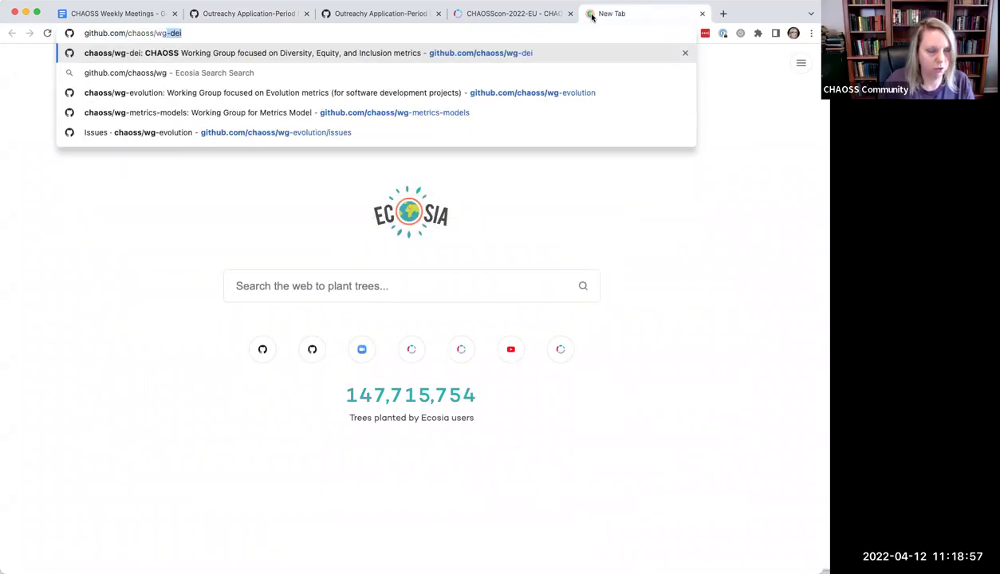
type("-metr")
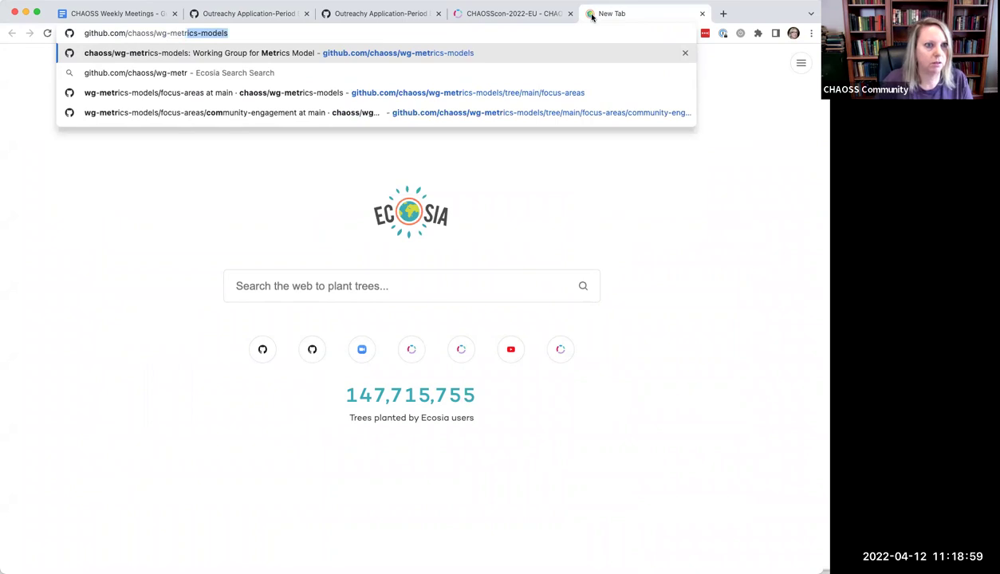
key("Return")
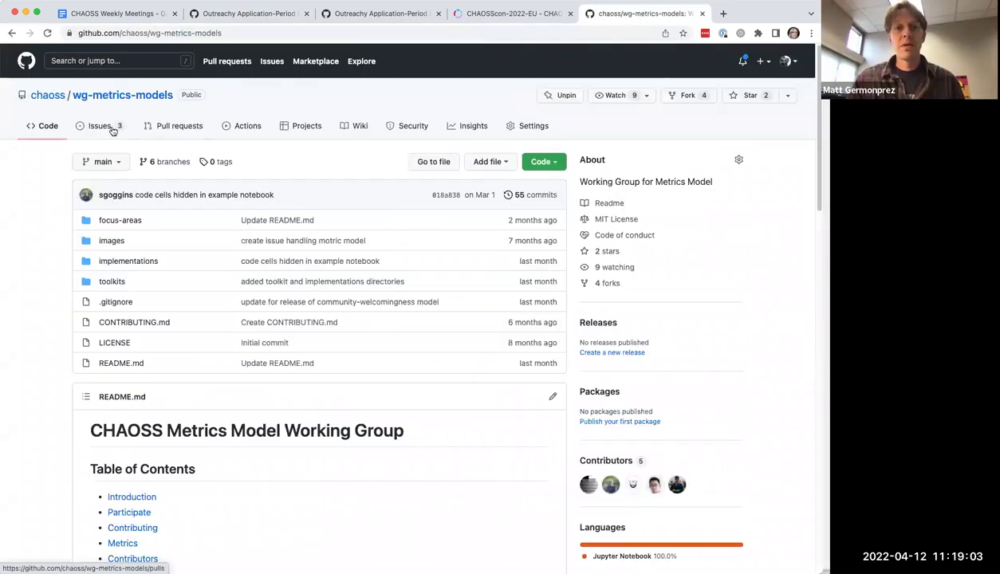
left_click(104, 126)
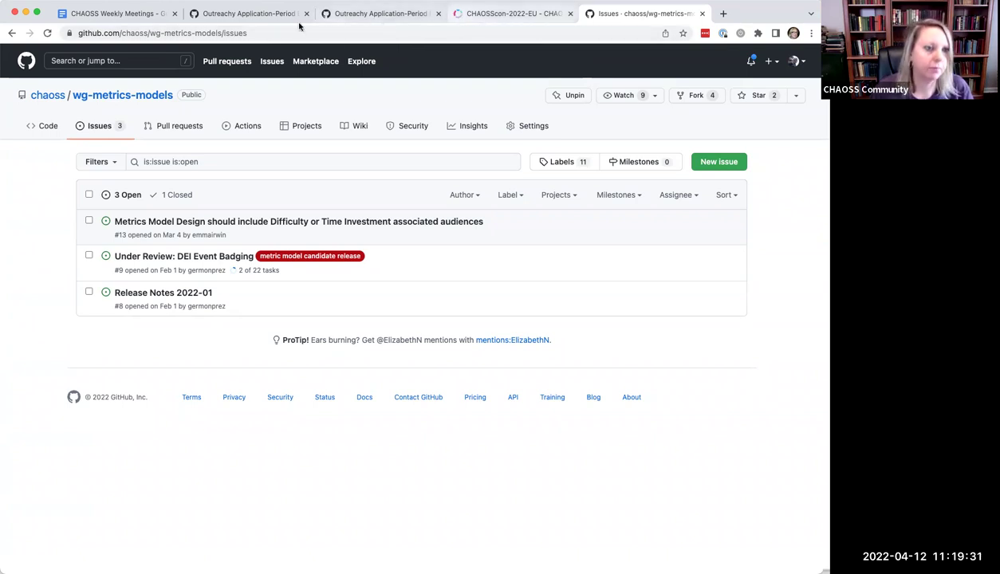
left_click(120, 13)
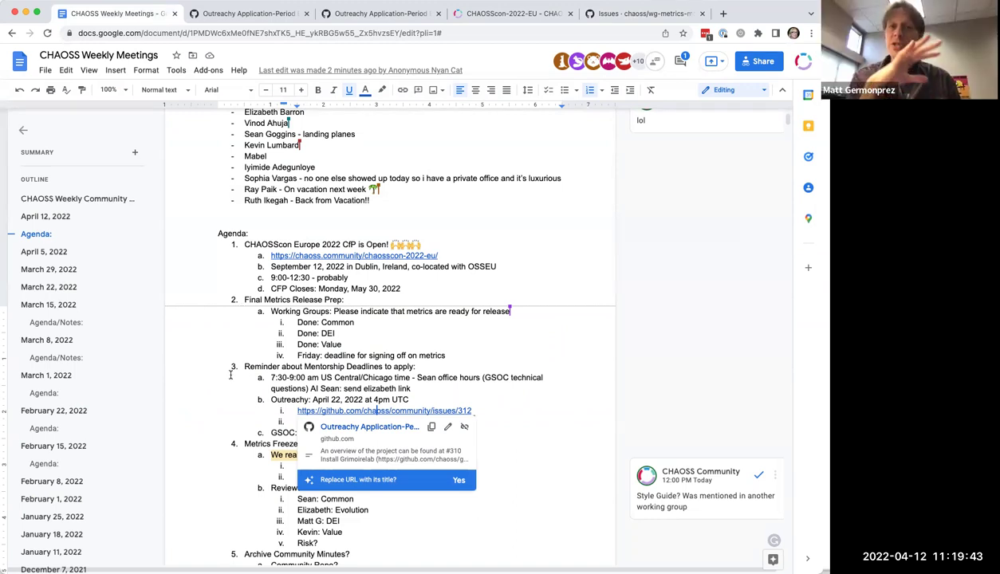
left_click(270, 400)
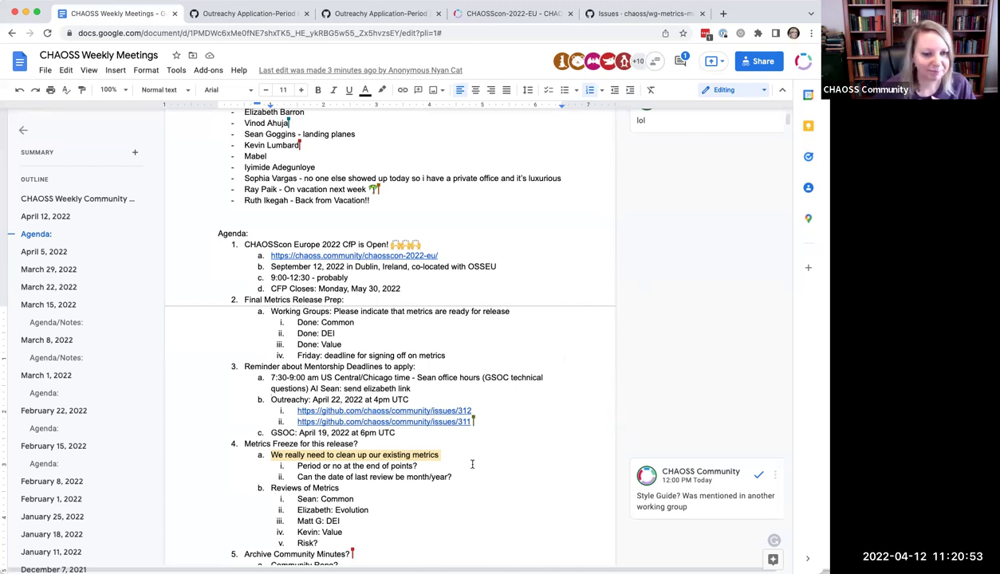
- Scroll down to Metrics Freeze, then select and deselect the heading text
scroll(472, 464, "down", 3)
scroll(472, 464, "down", 3)
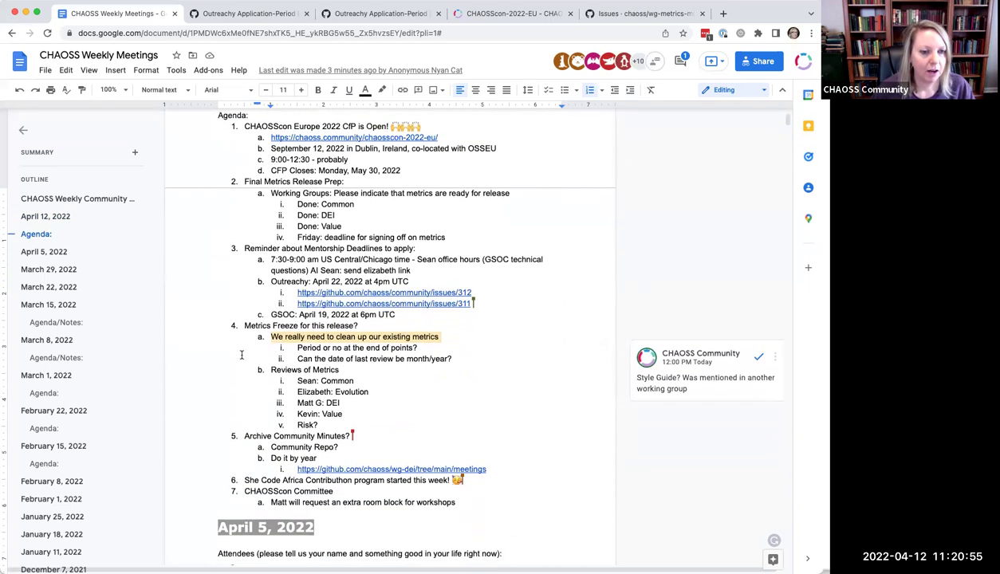
left_click_drag(244, 325, 358, 325)
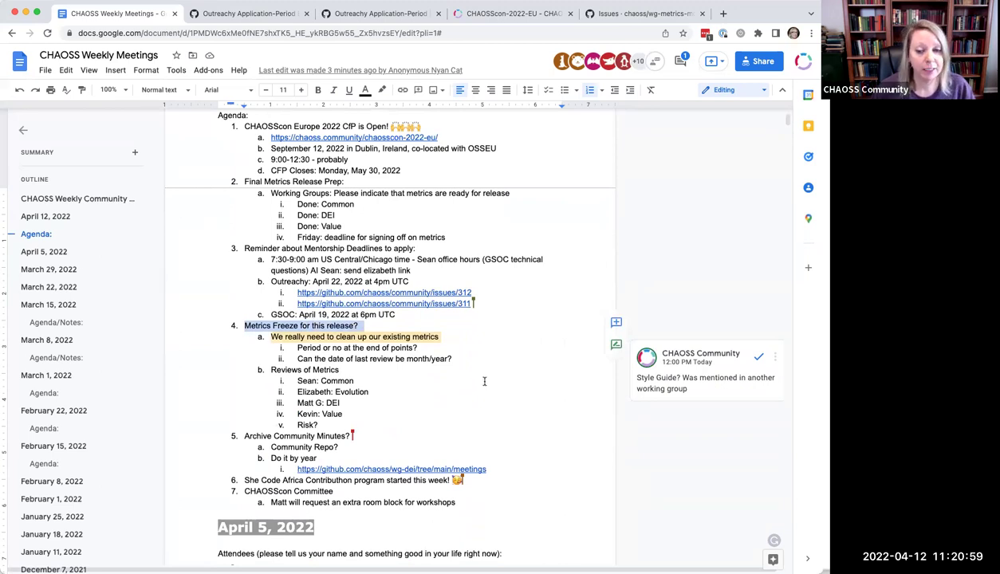
left_click(430, 379)
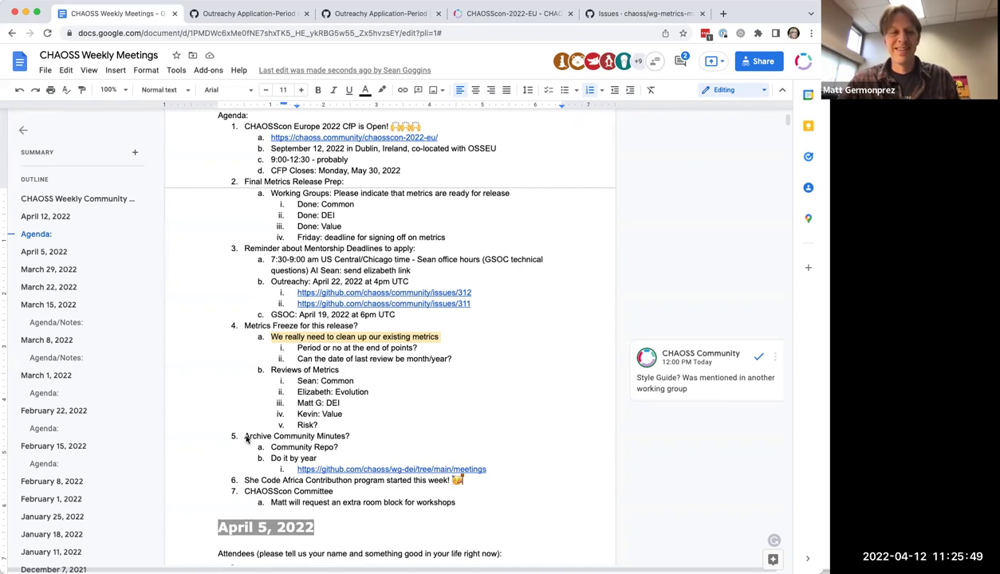
- Add Metrics Freeze item c: 'Let's continue with metrics that are in progress, but no new metrics after that'
left_click(318, 425)
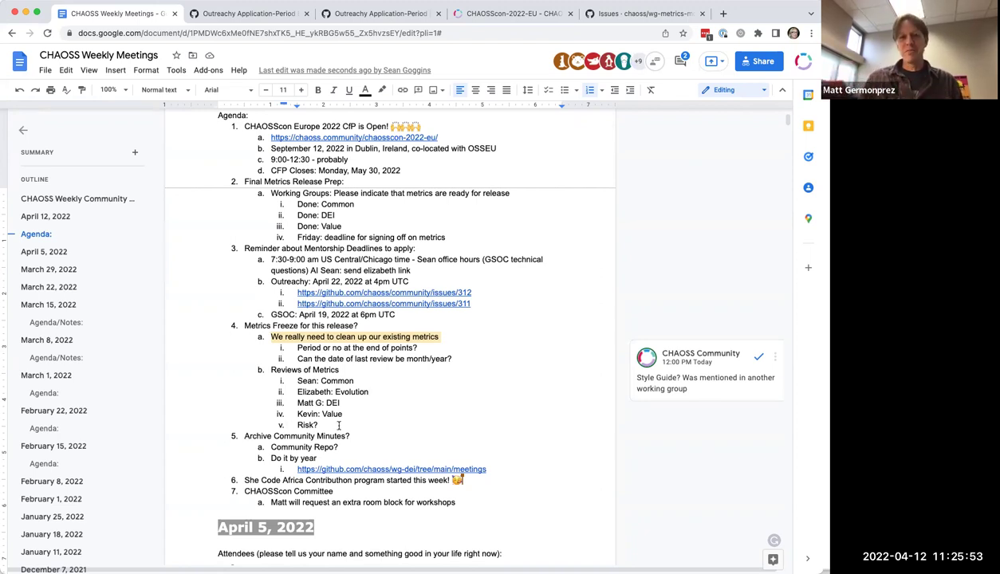
key("Return")
key("shift+Tab")
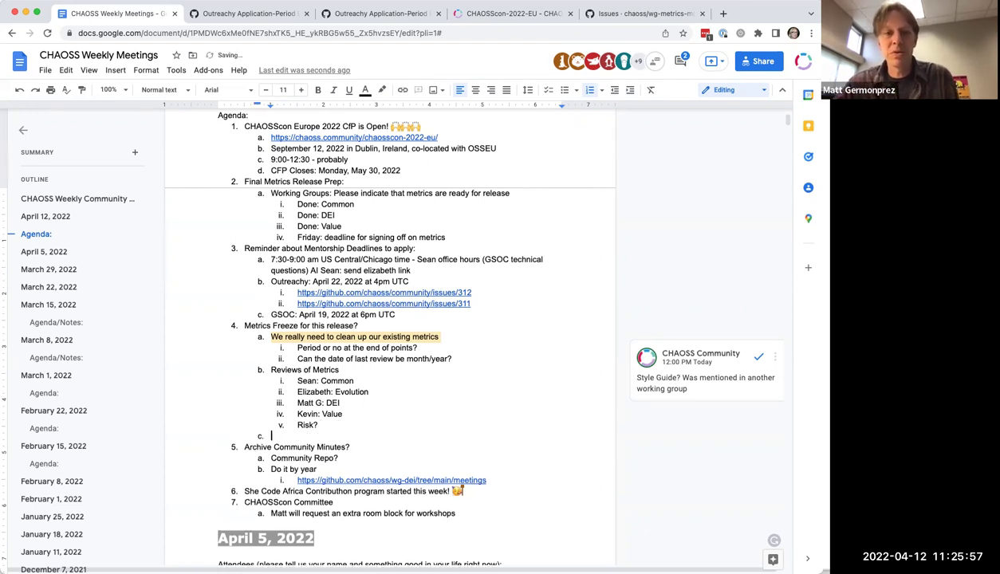
type("Let's continue wit")
type("h metrics that r")
type("ea")
key("BackSpace")
key("BackSpace")
key("BackSpace")
type("are in progress, but no new")
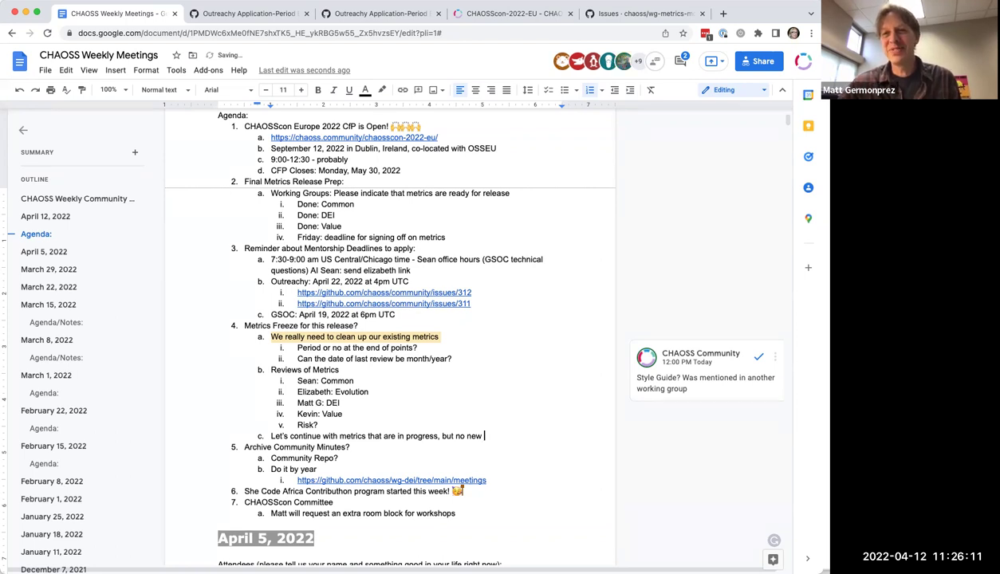
type(" metri")
type("cs a")
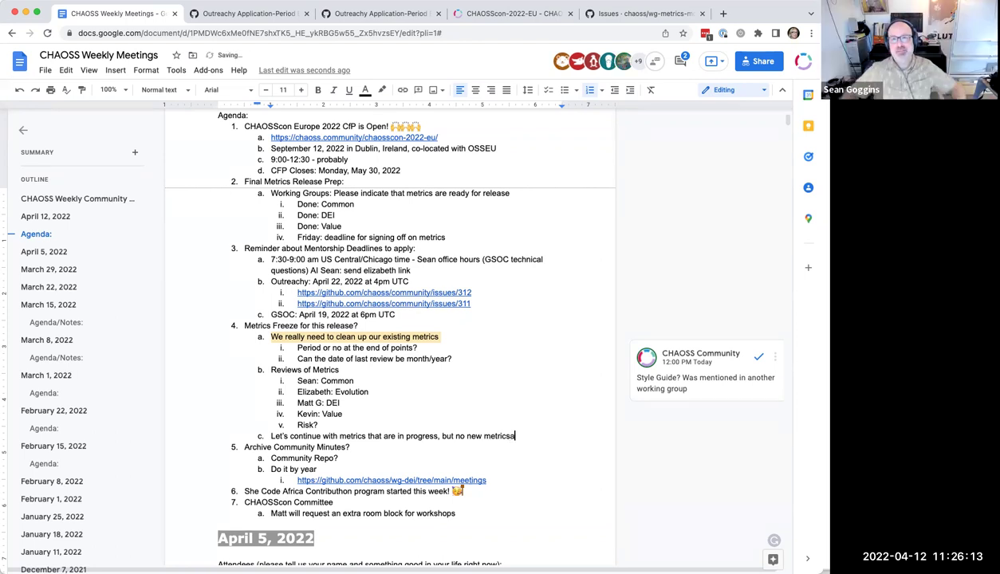
type("fter that")
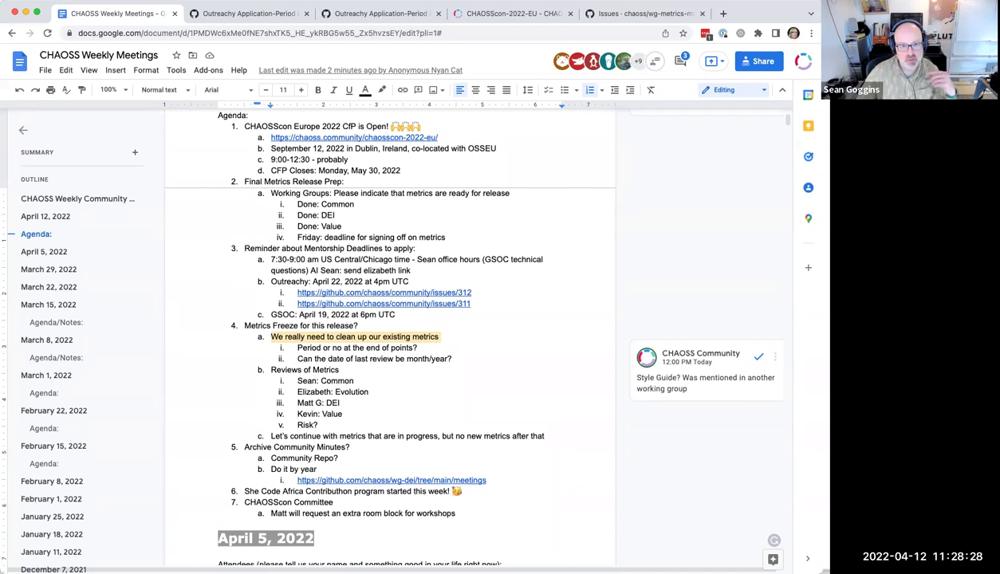
scroll(437, 298, "up", 5)
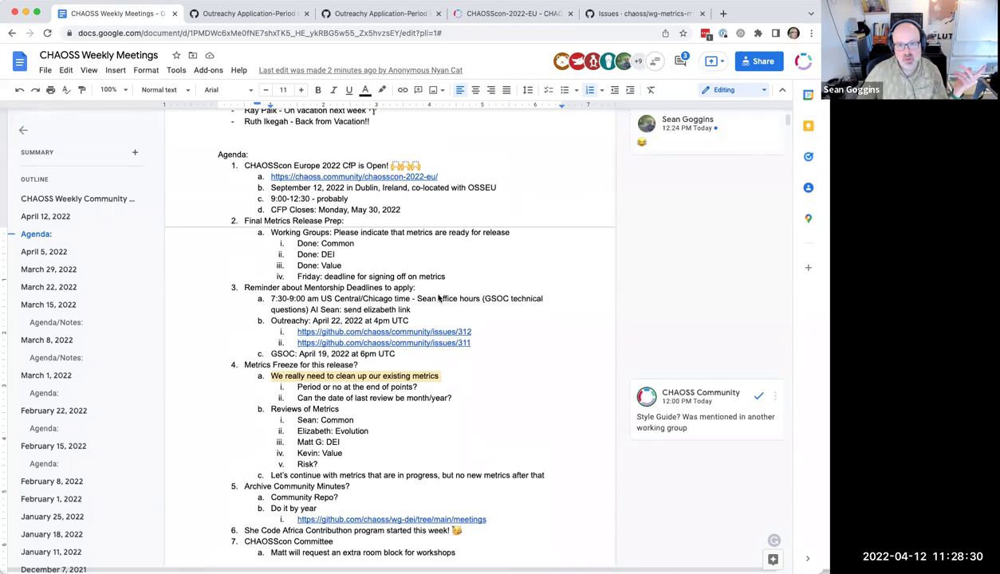
scroll(438, 298, "up", 1)
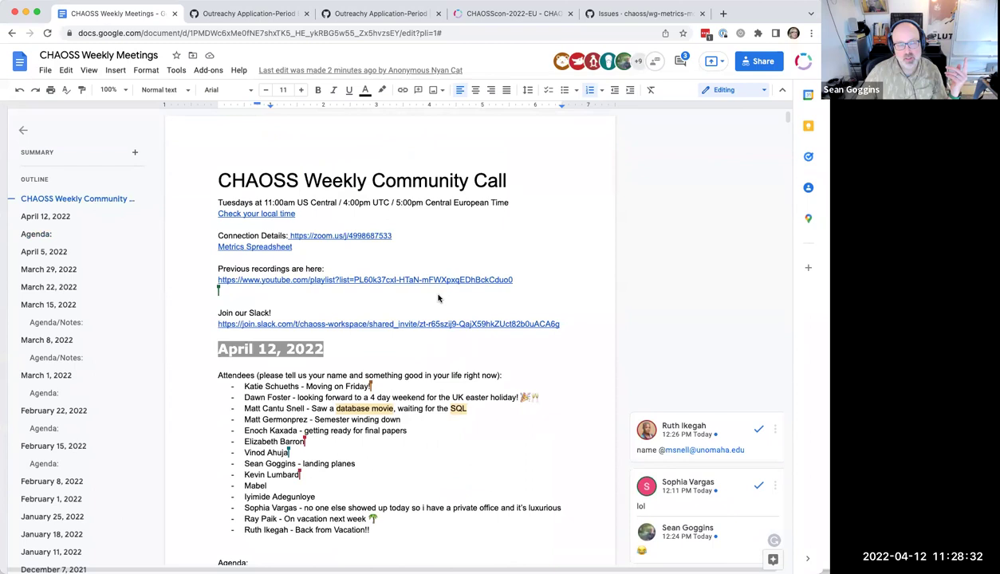
scroll(438, 298, "down", 1)
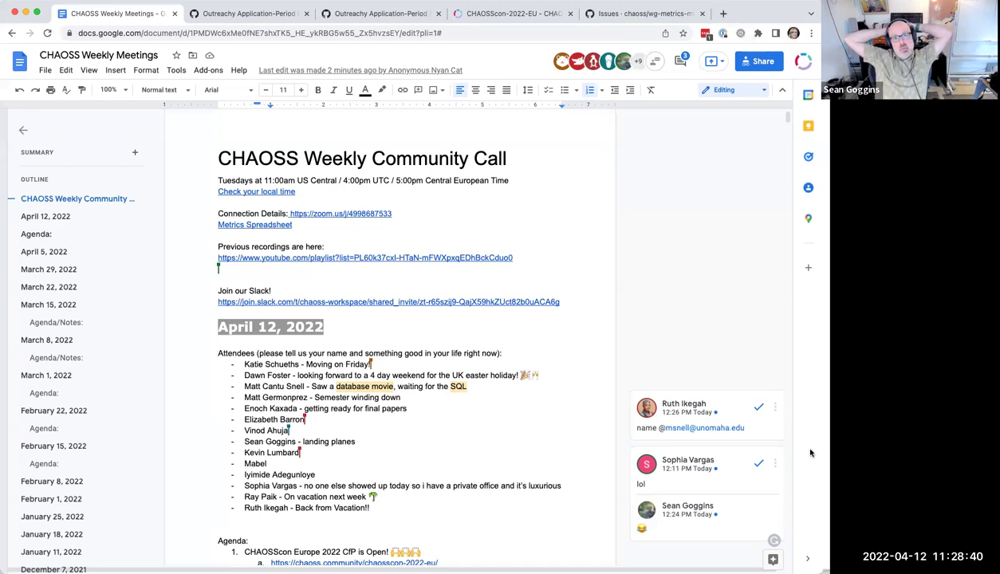
scroll(644, 378, "down", 1)
scroll(644, 378, "down", 8)
scroll(643, 378, "down", 4)
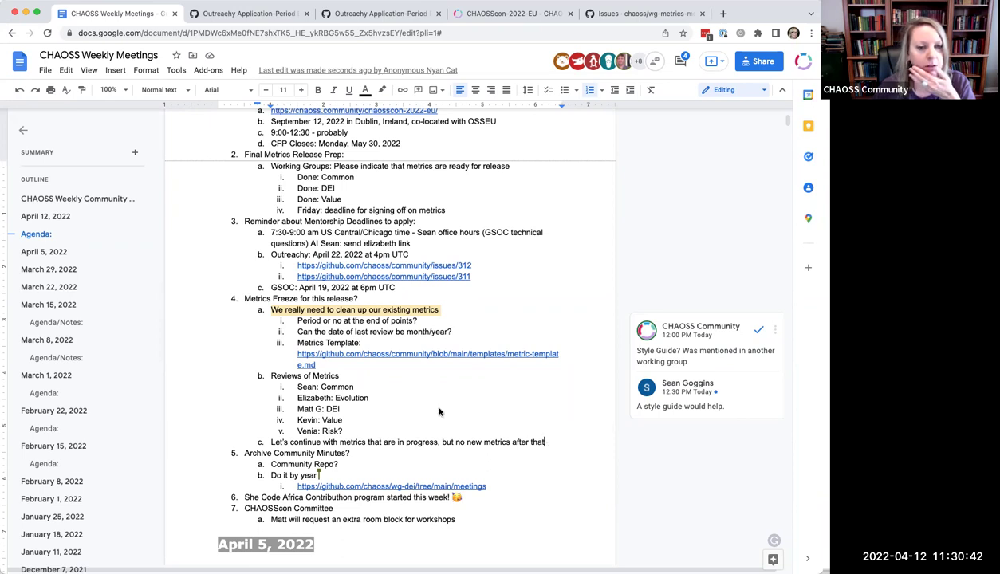
- Add sub-item iv 'More than one pdf?' below the Metrics Template link
left_click(332, 364)
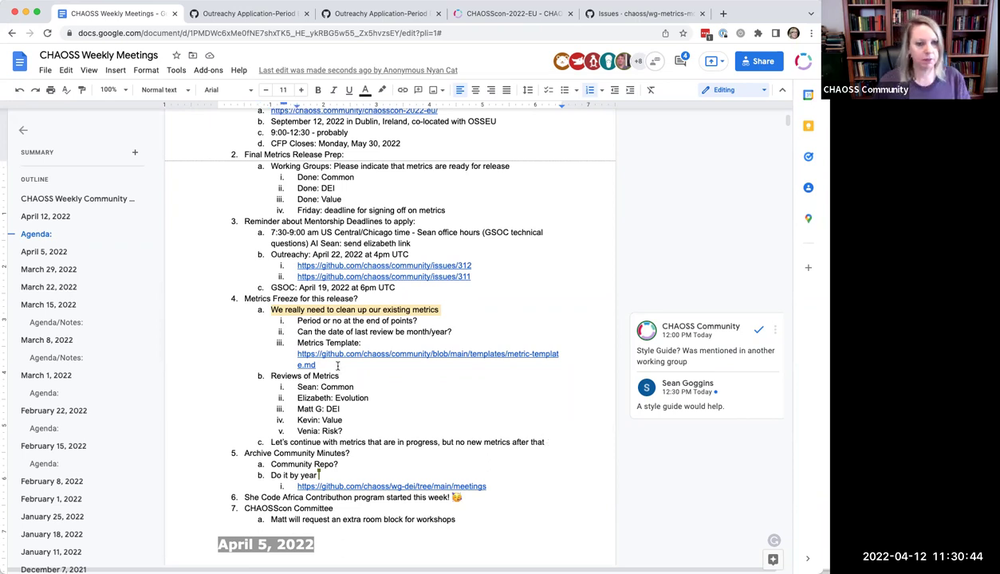
key("Return")
type("Mor")
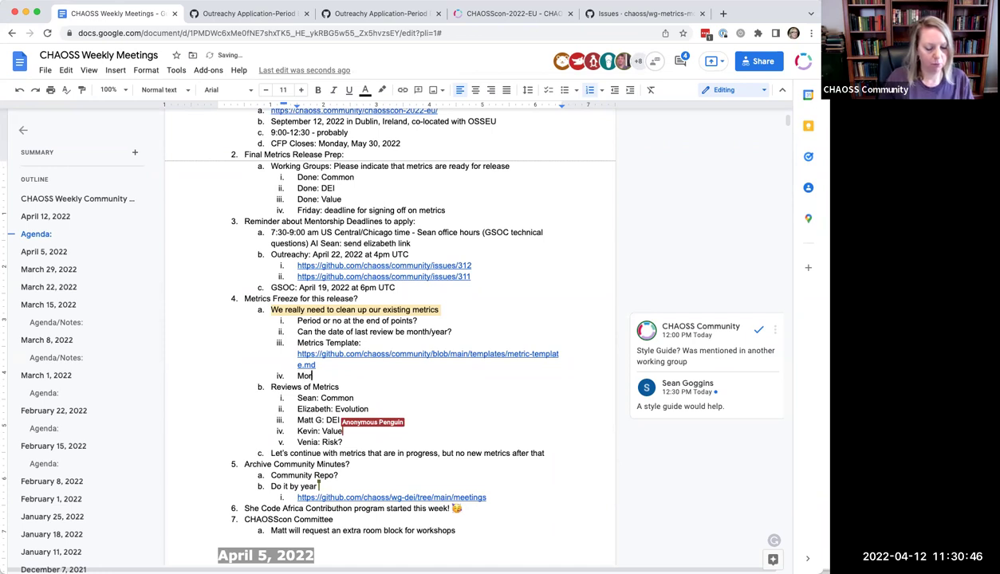
type("e than one pdf")
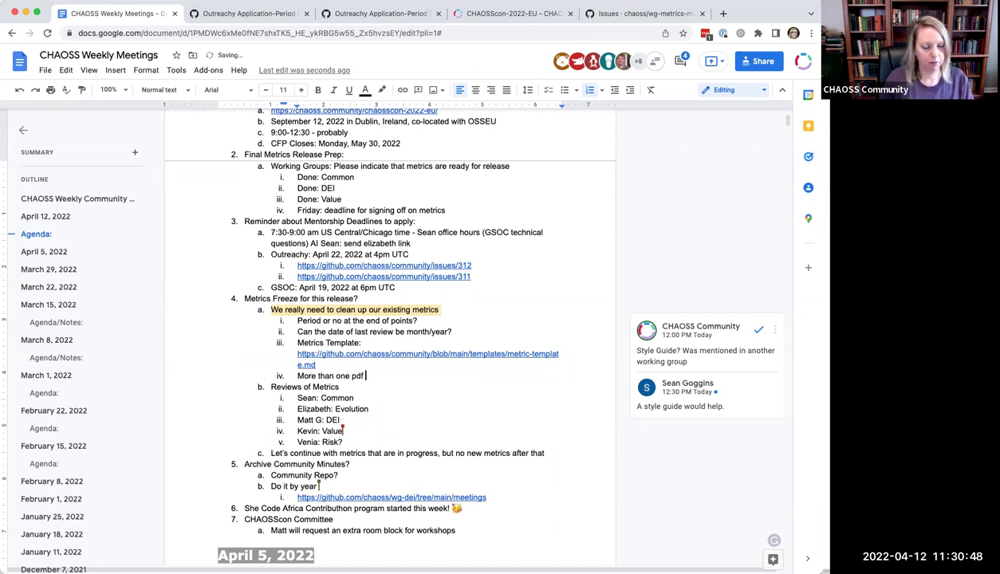
type("?")
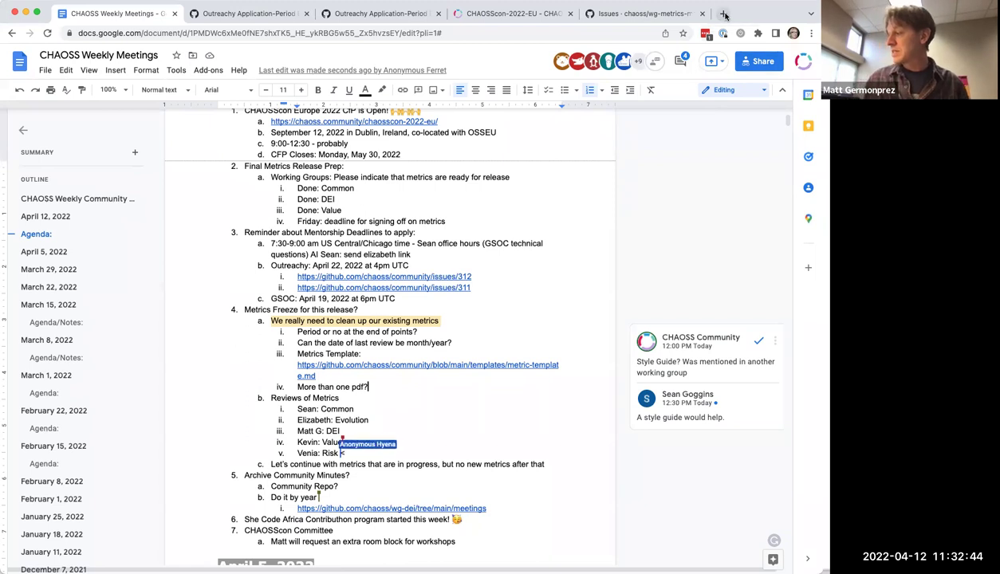
- Open github.com/chaoss/wg-evolution Issues in a new tab and scroll through the open issues
left_click(723, 14)
type("github.com/chaoss/")
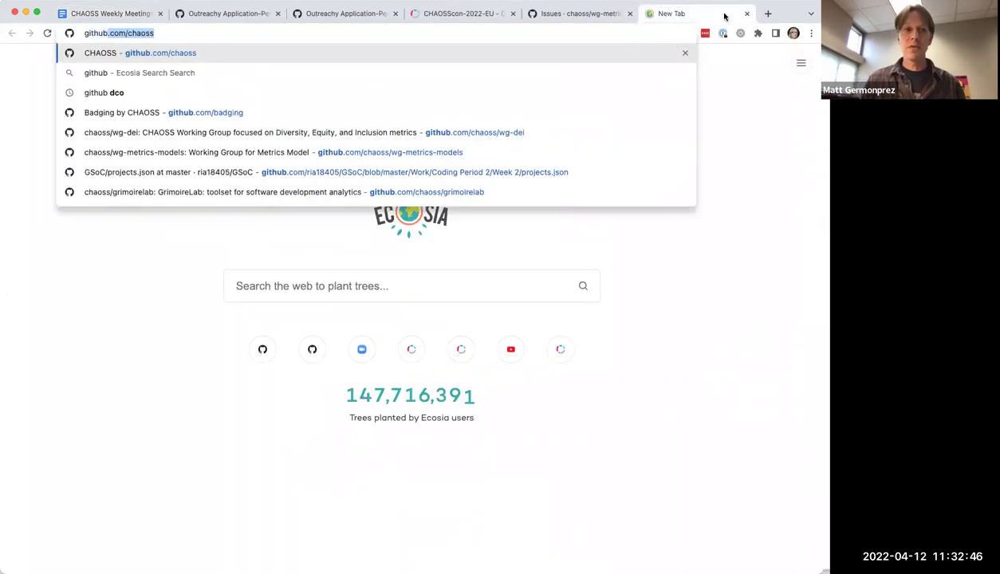
type("wg-e")
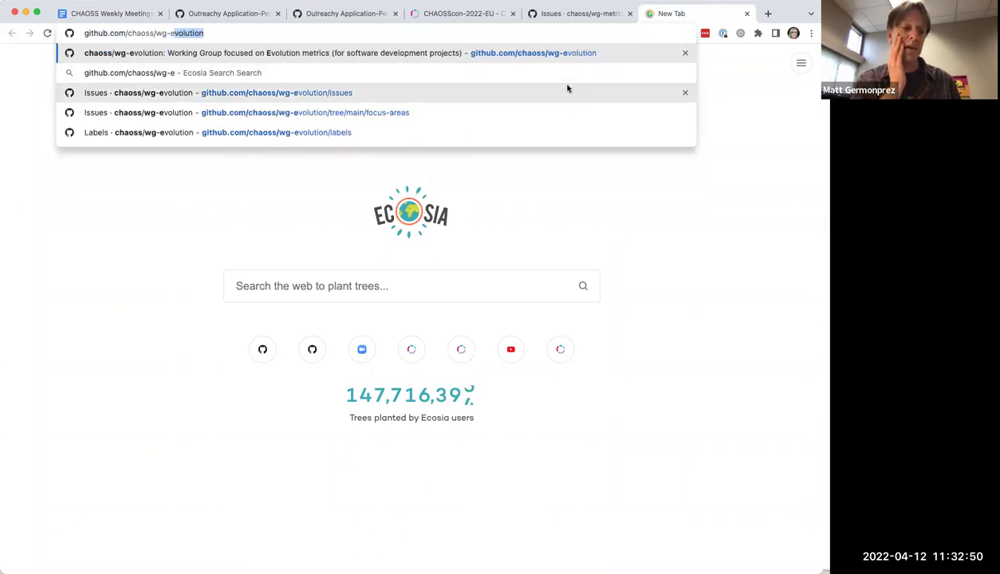
left_click(469, 92)
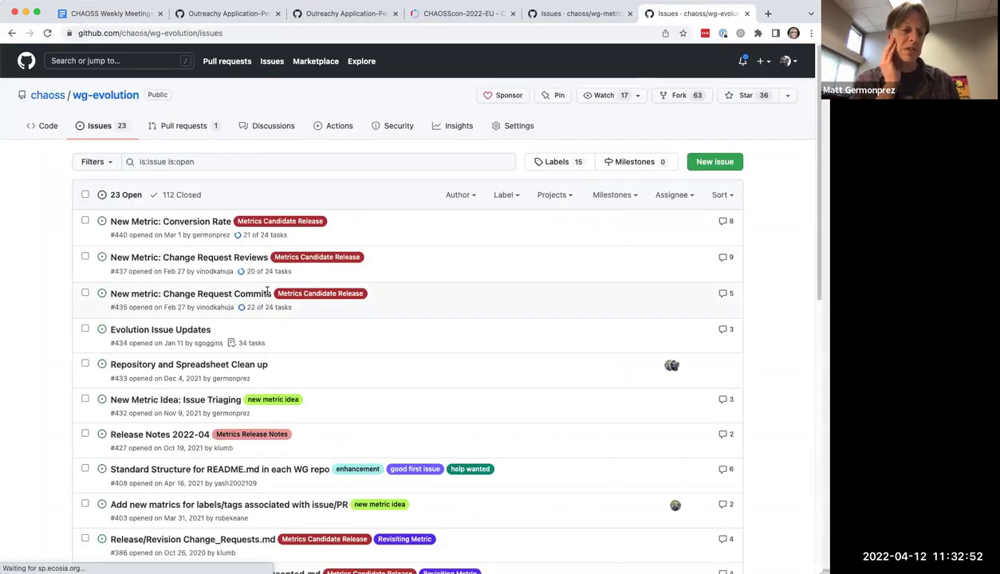
scroll(346, 330, "down", 5)
scroll(347, 331, "down", 2)
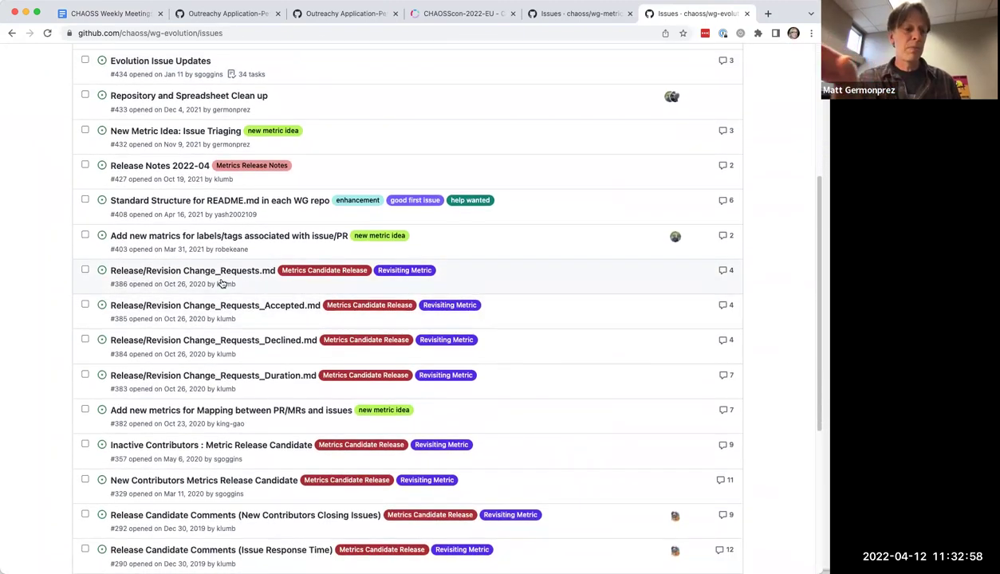
scroll(223, 297, "down", 1)
scroll(223, 297, "down", 2)
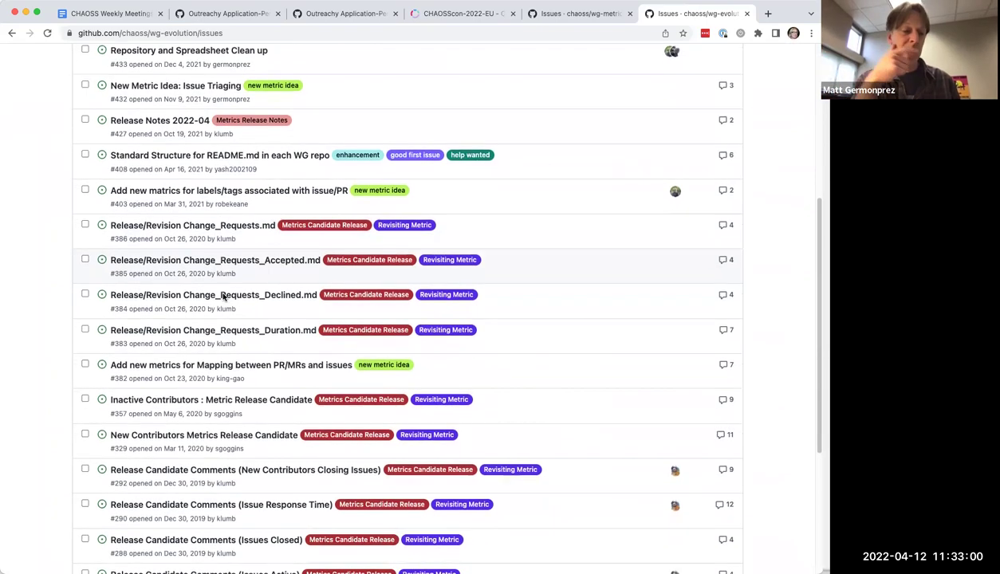
scroll(223, 297, "down", 1)
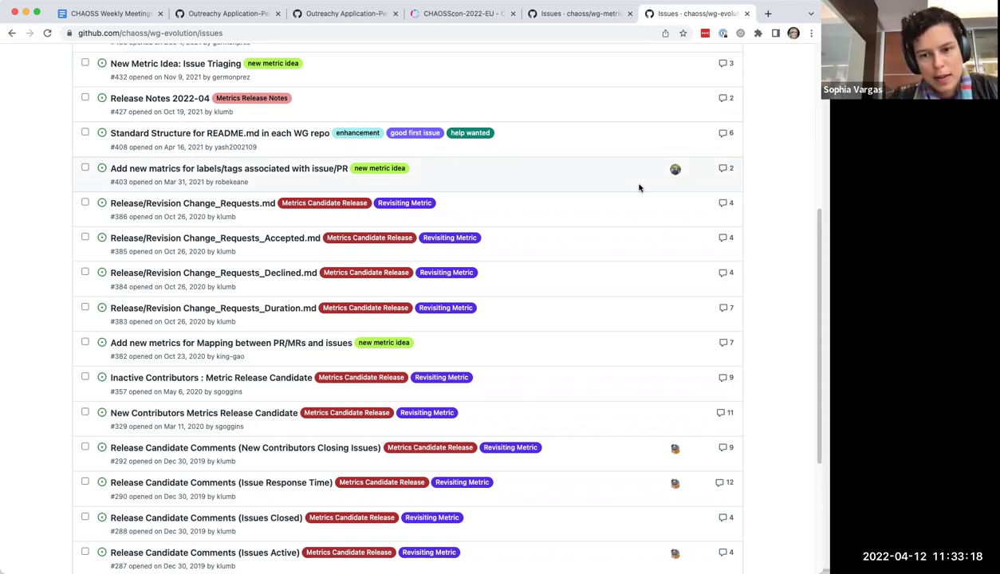
- Scroll the wg-evolution issues down to the Release Candidate Comments issues labelled Revisiting Metric
mouse_move(285, 238)
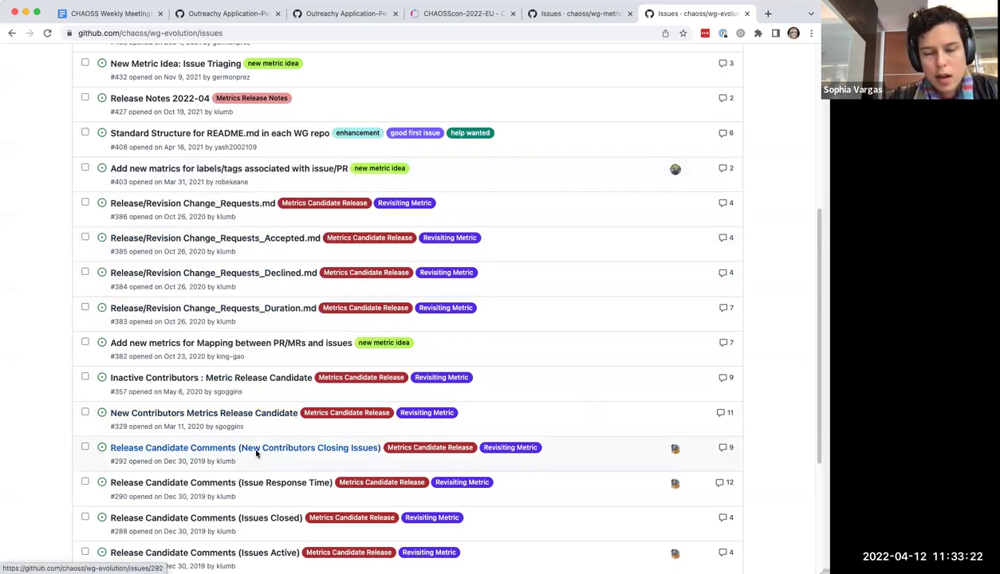
mouse_move(256, 451)
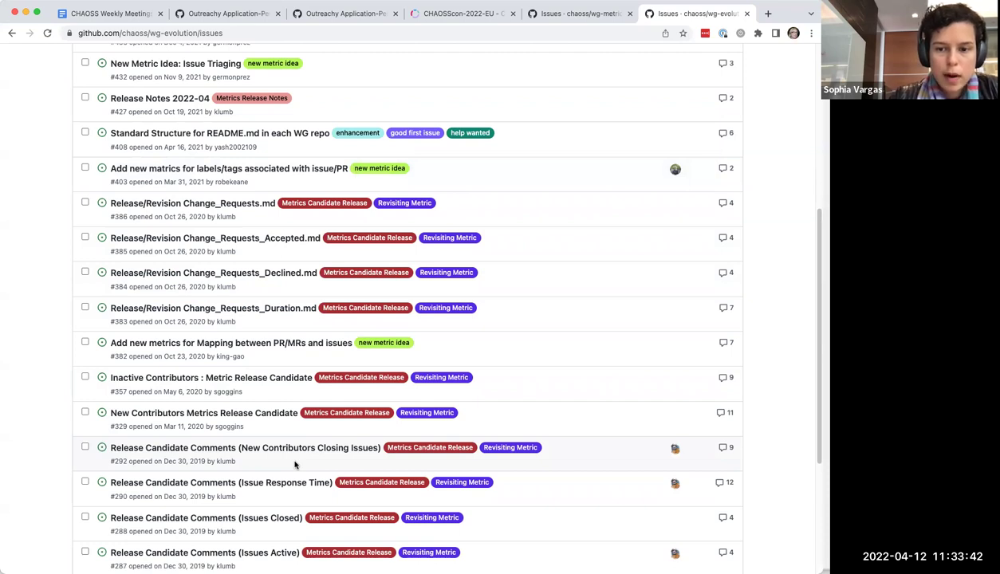
scroll(294, 465, "down", 1)
scroll(294, 464, "down", 1)
scroll(294, 465, "down", 3)
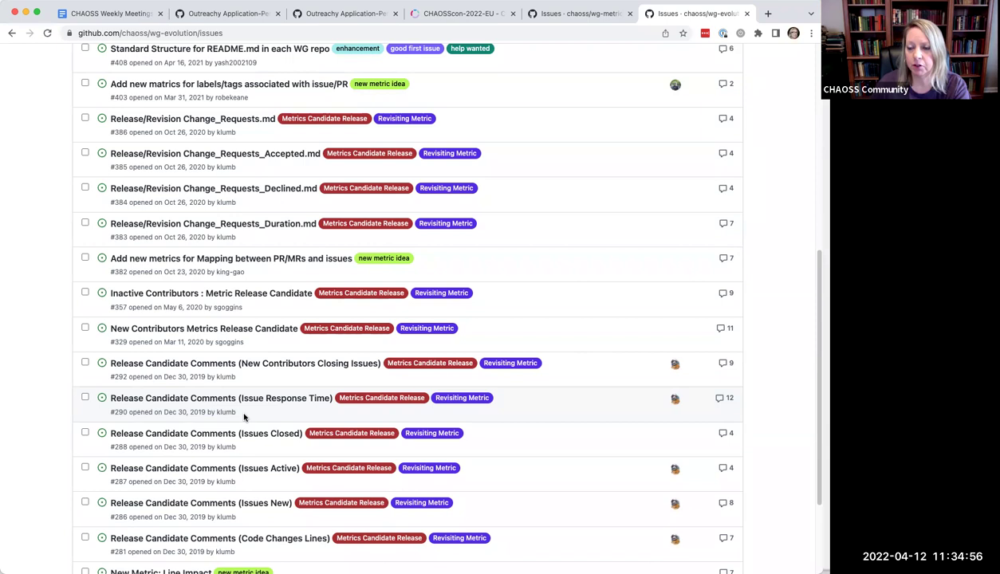
mouse_move(232, 405)
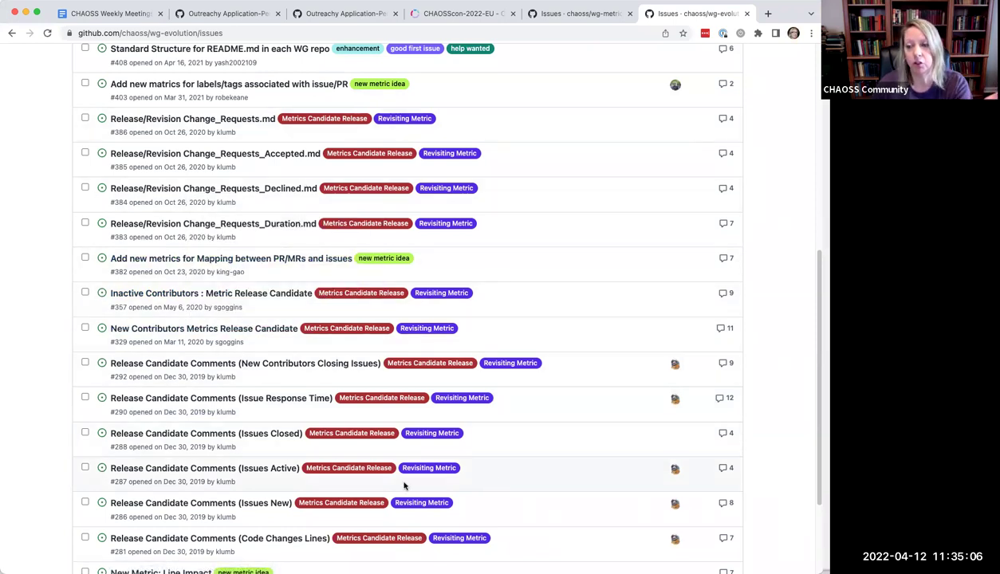
- Read issue #281 on Code Changes Lines, then go back to the issues list
left_click(267, 539)
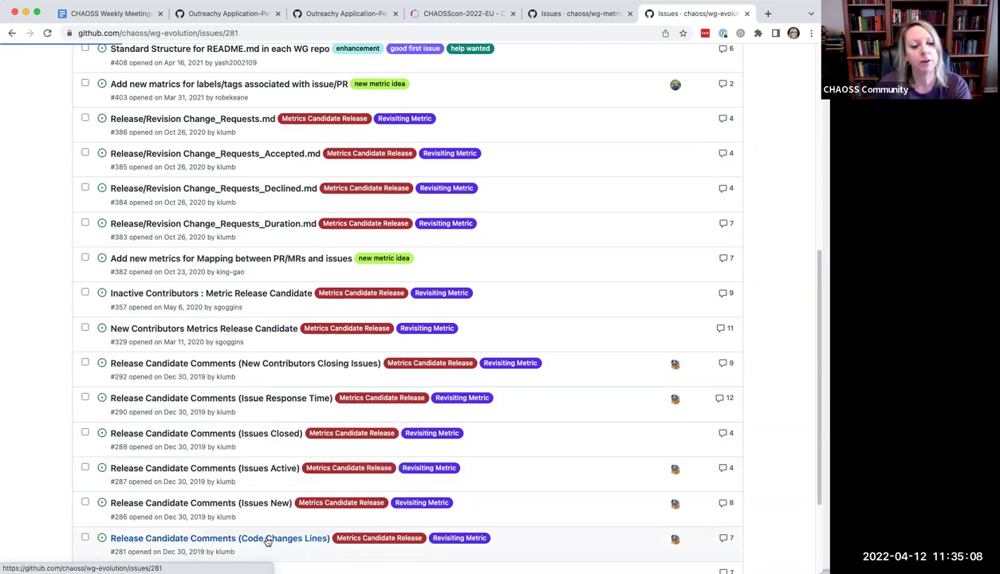
scroll(329, 384, "down", 1)
scroll(328, 384, "down", 15)
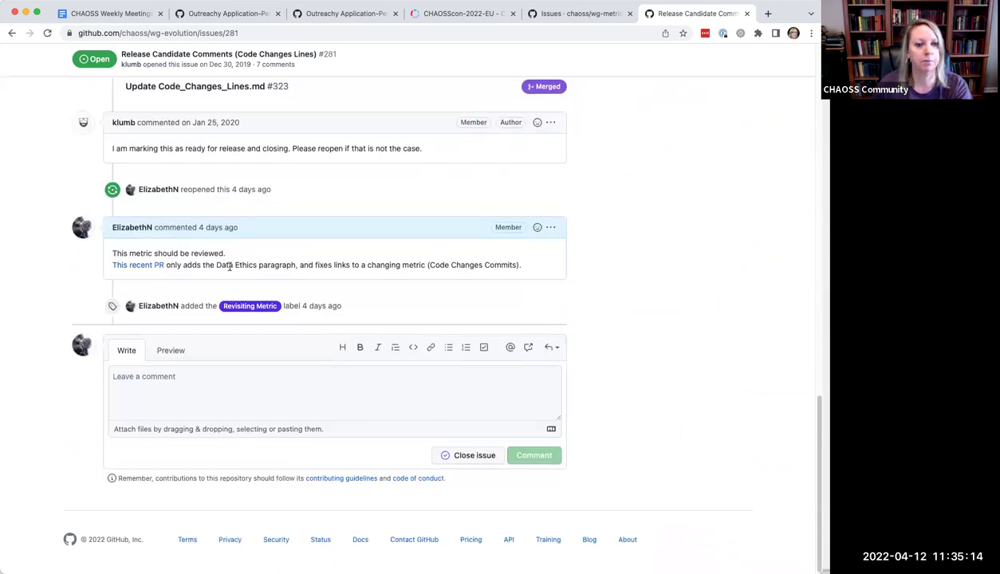
scroll(201, 259, "up", 10)
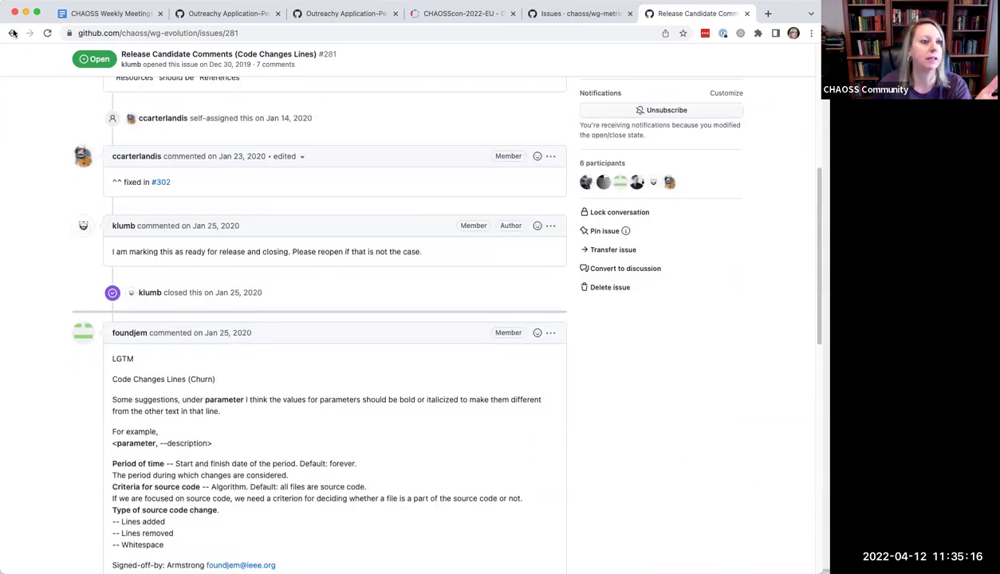
left_click(12, 32)
- Read issue #290 on Issue Response Time, then go back to the issues list
mouse_move(247, 194)
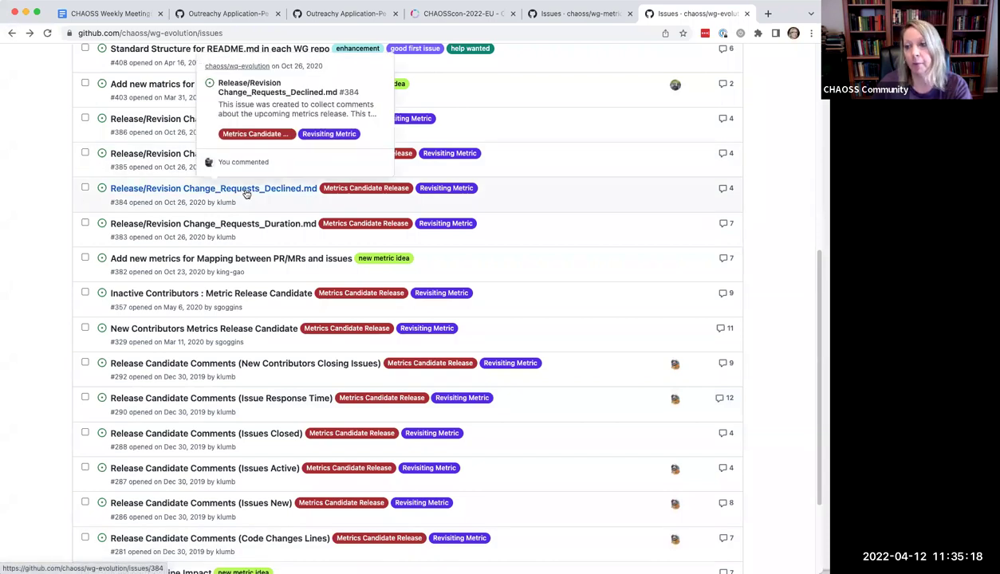
left_click(235, 398)
scroll(321, 328, "down", 20)
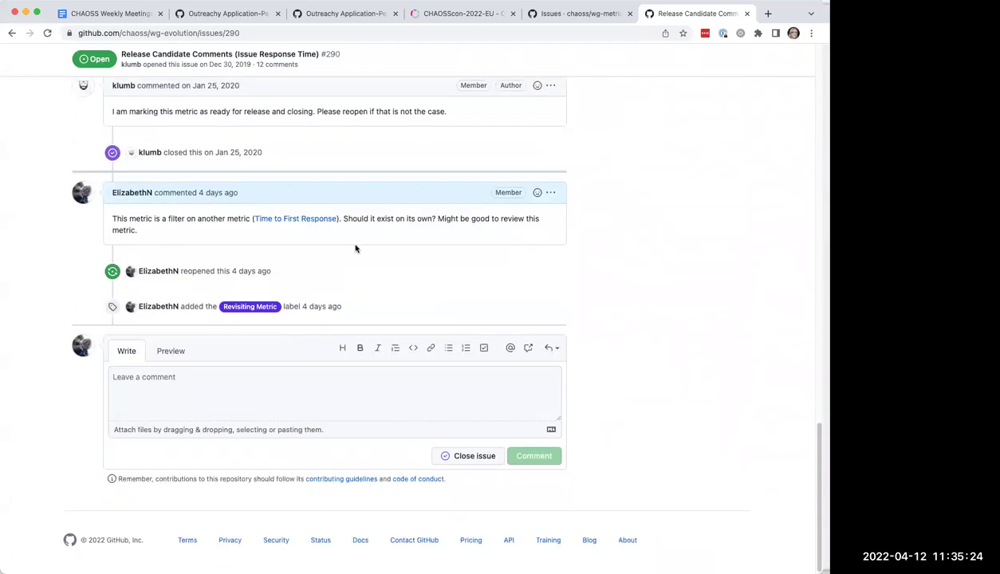
scroll(369, 230, "up", 20)
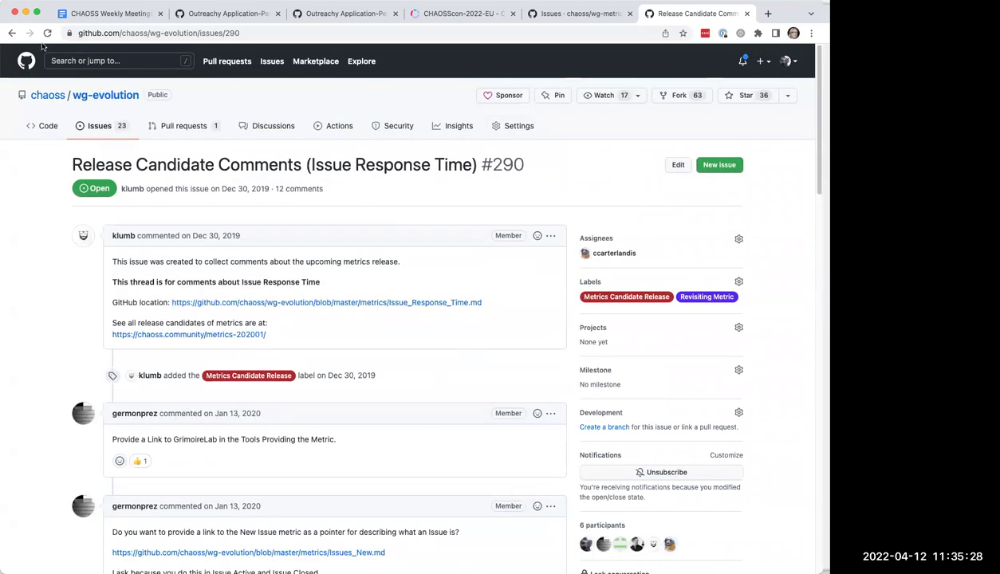
left_click(11, 33)
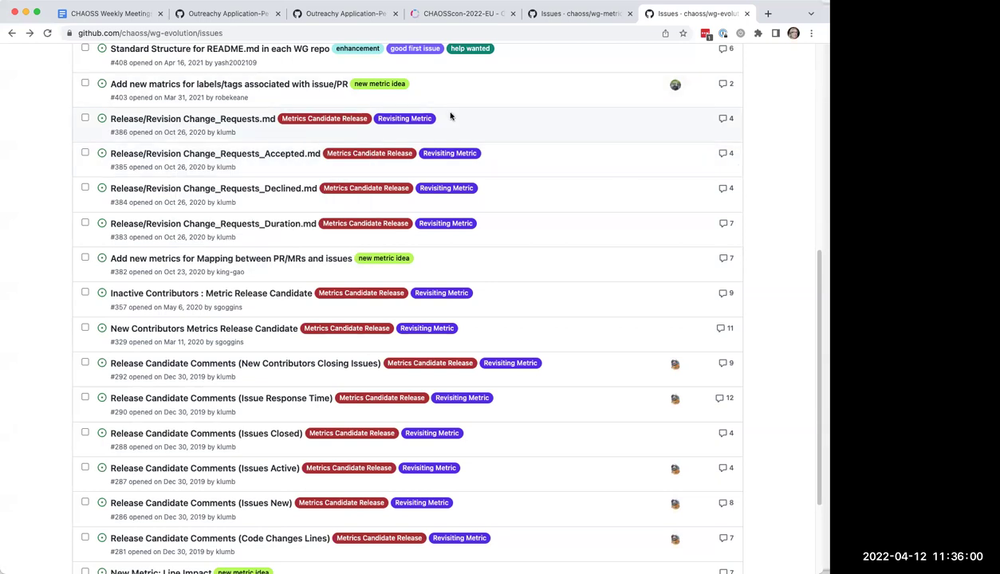
- Open issue #386 Release/Revision Change_Requests.md and scroll to its latest comments
left_click(207, 120)
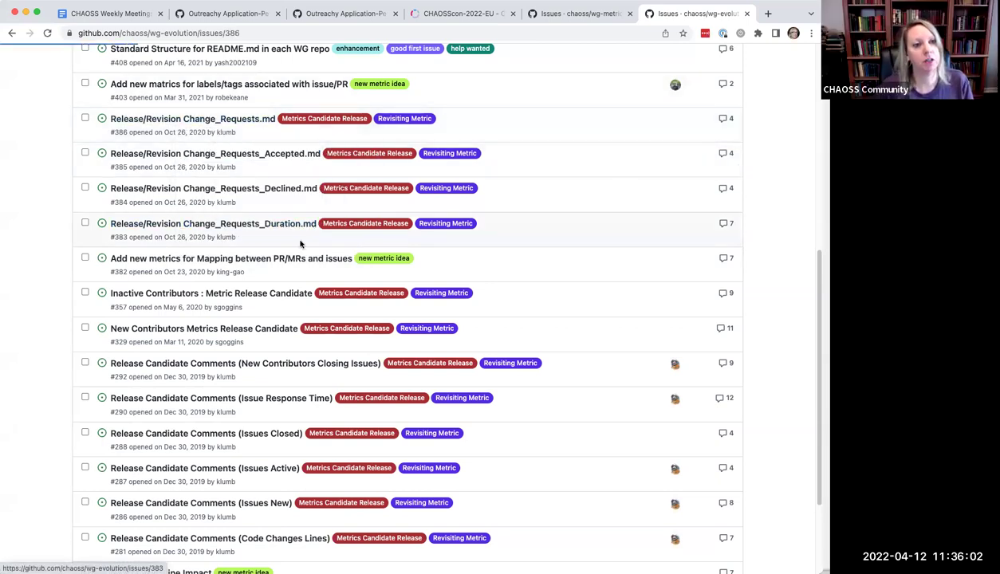
scroll(353, 290, "down", 10)
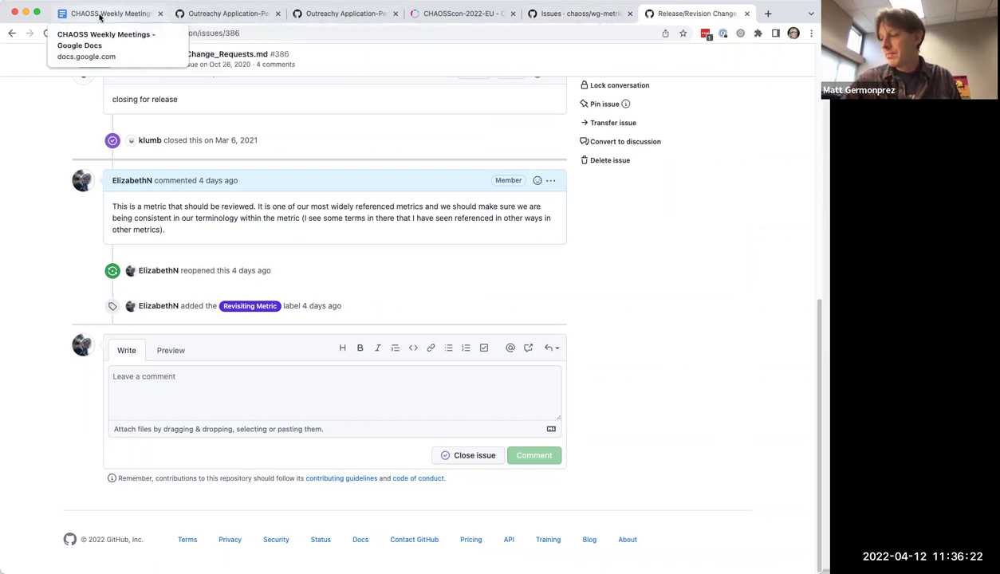
- Switch back to the CHAOSS Weekly Meetings tab
left_click(99, 15)
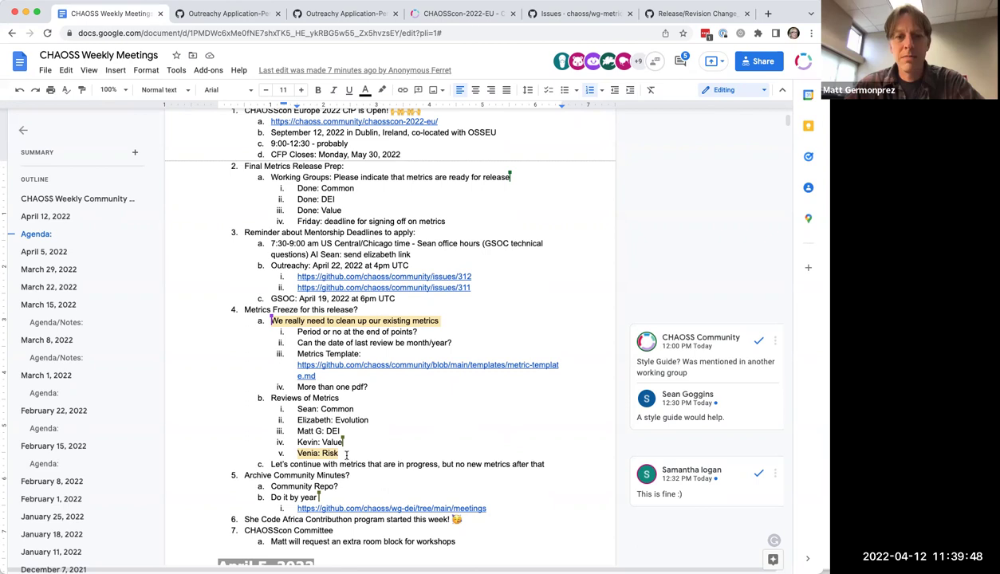
- Add item d: 'AI: review team to meet to create style guide and define some terminology & consistent way to present the request for changes (checklist/checkboxes?)'
left_click(554, 463)
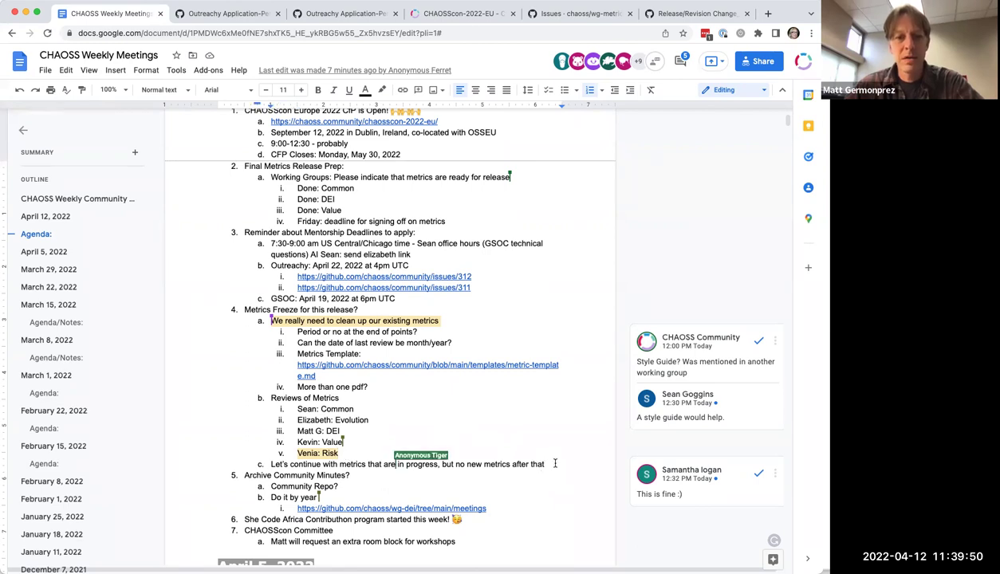
key("Return")
type("AI: ")
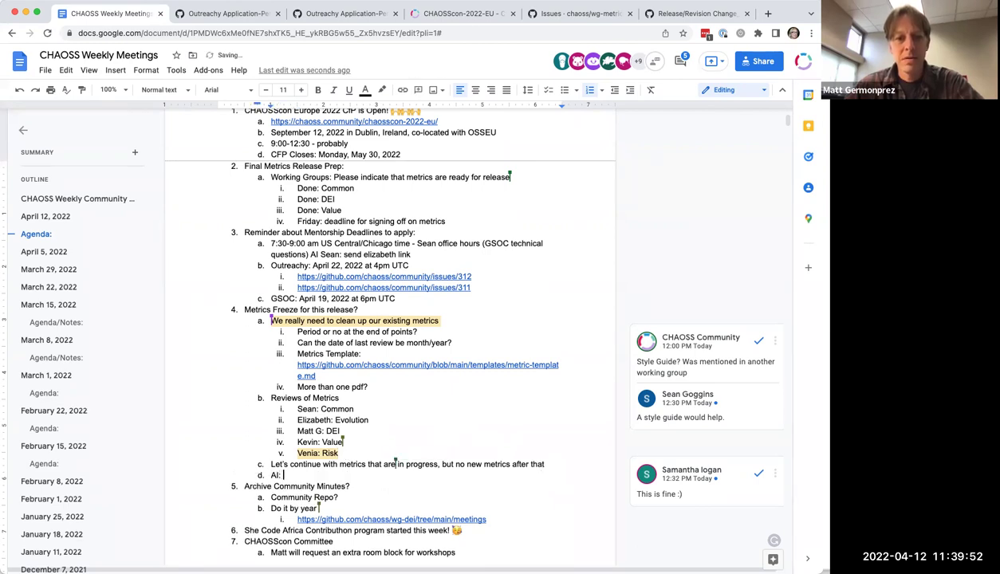
type("review team to meet to creat")
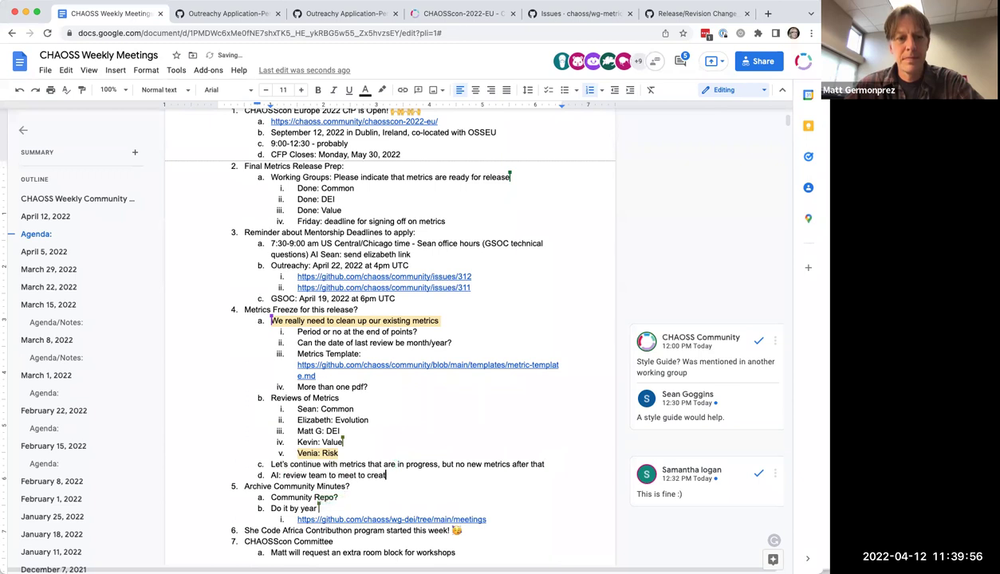
type("e style guide and define some termin")
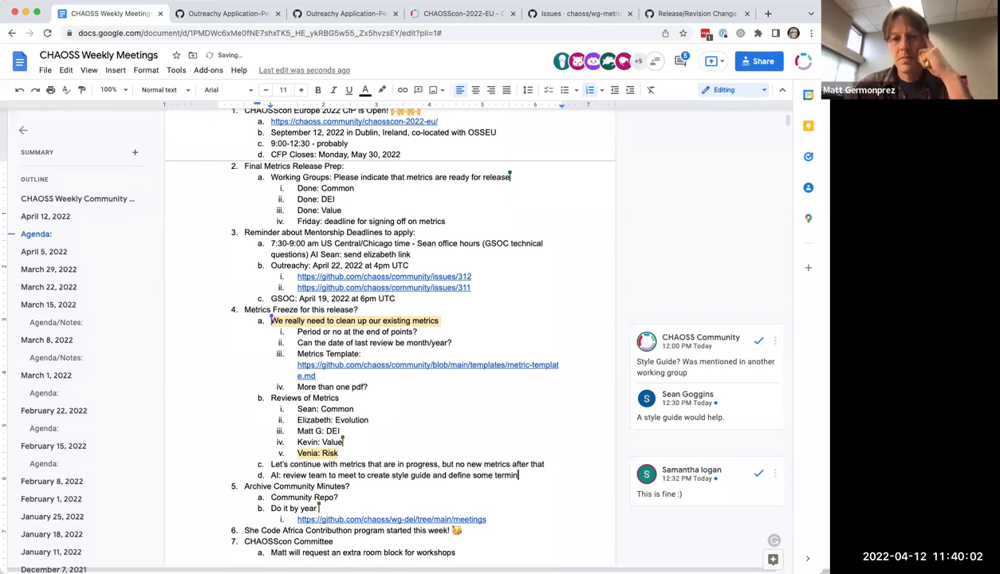
type("ology")
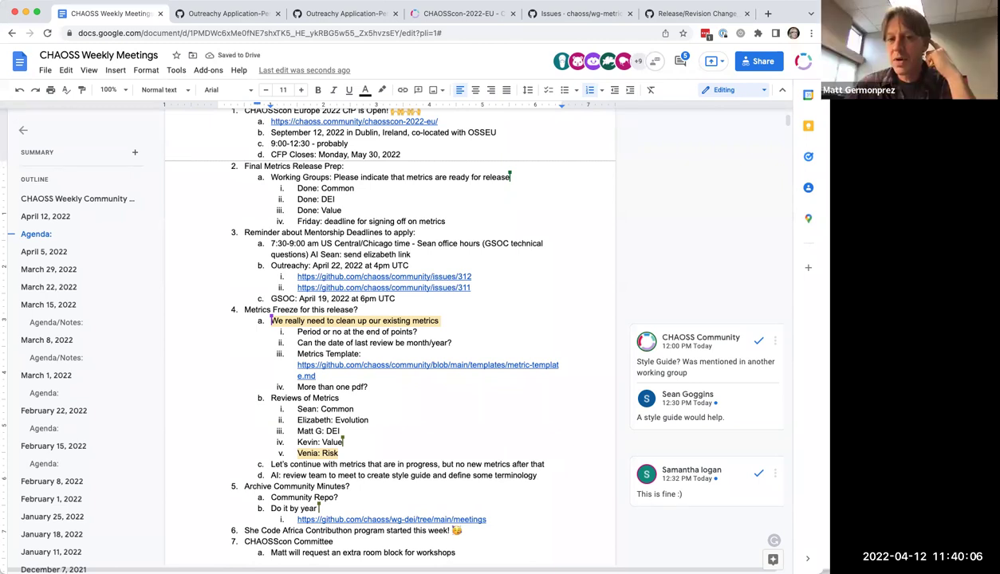
type(" & consisten way")
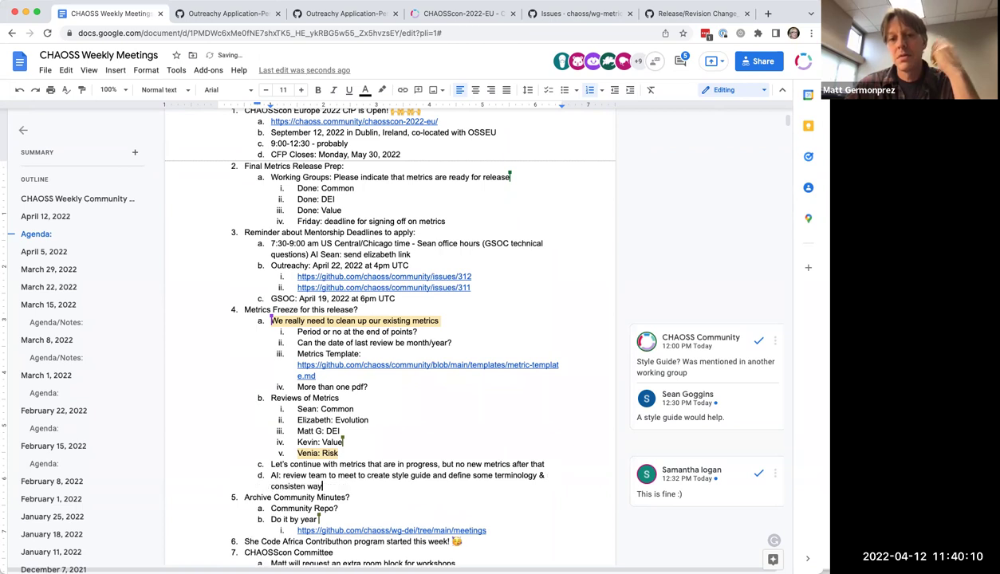
key("BackSpace")
key("BackSpace")
key("BackSpace")
key("BackSpace")
type("t way to ")
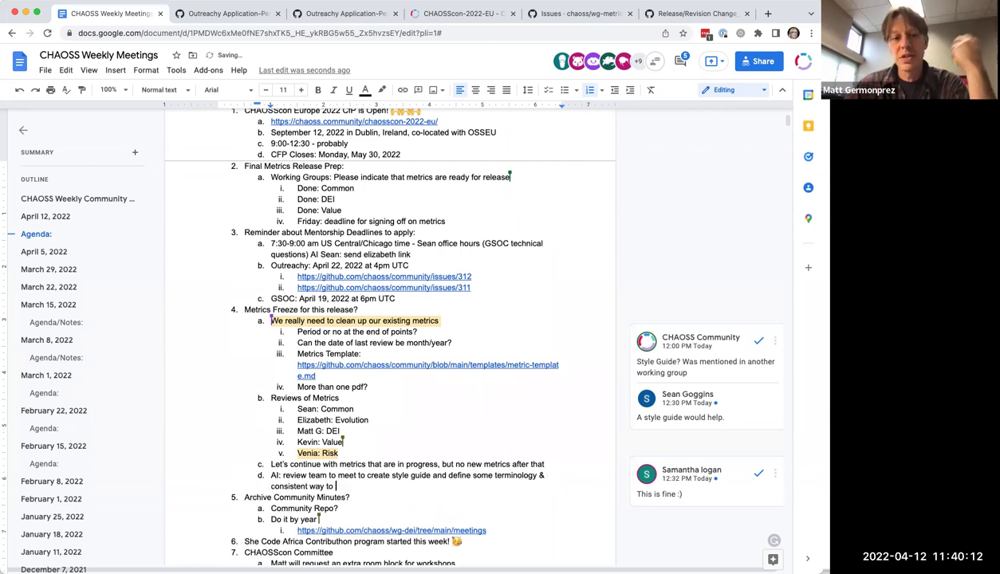
type("present the request for changes")
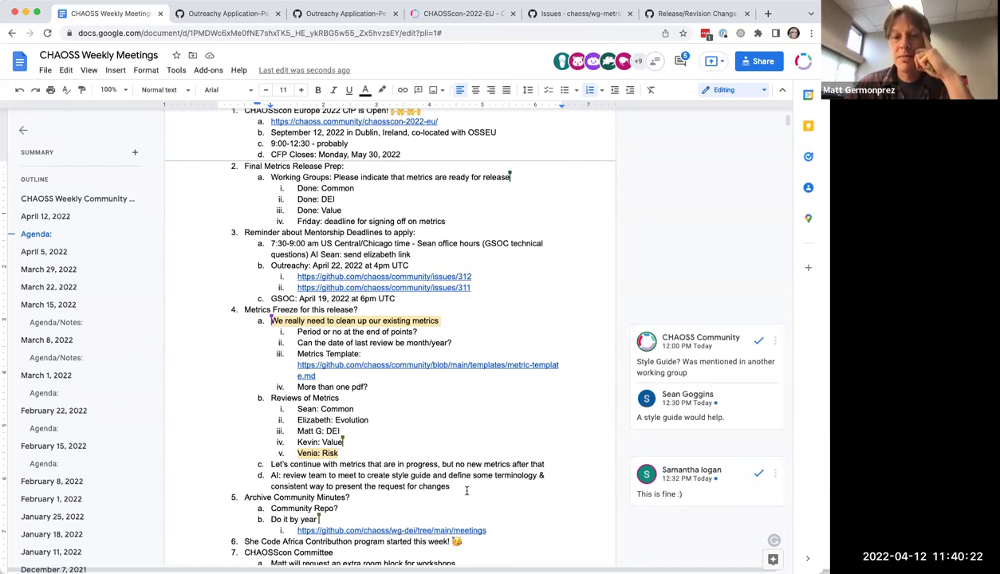
type("(co")
key("BackSpace")
type("hecklist/")
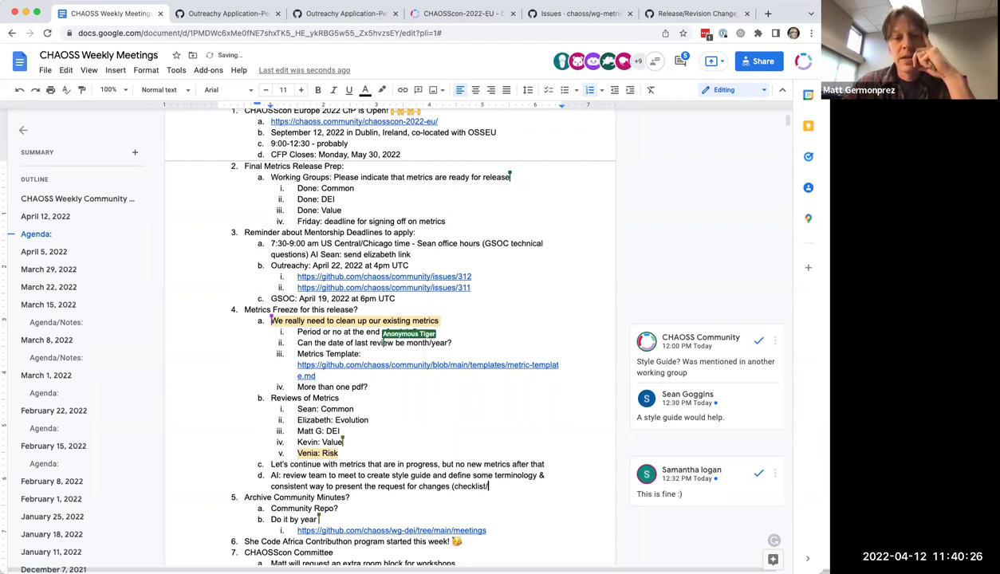
type("checkboxes?)")
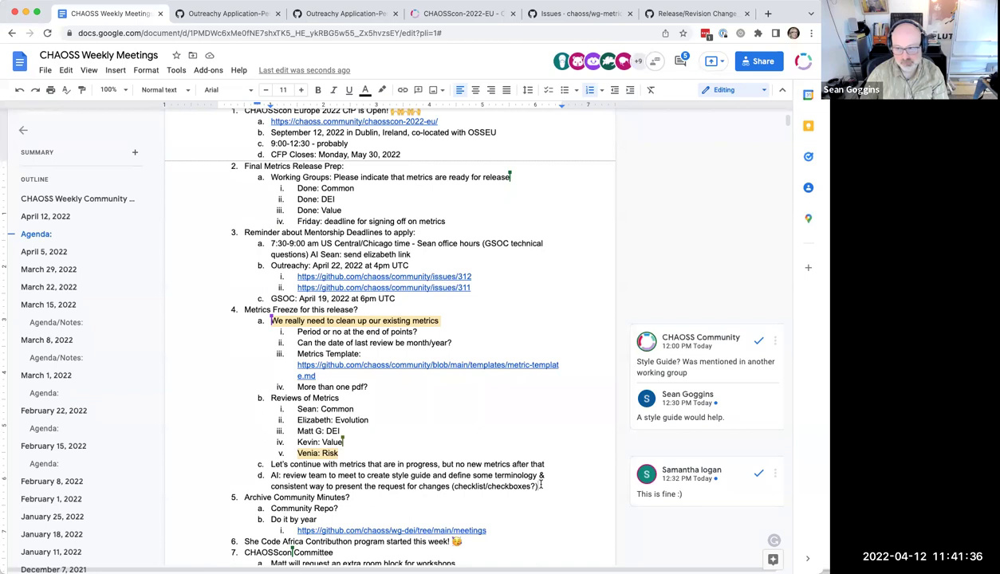
- Extend item d's parenthesis to read '(checklist/checkboxes? labels?)'
key("BackSpace")
type("labels")
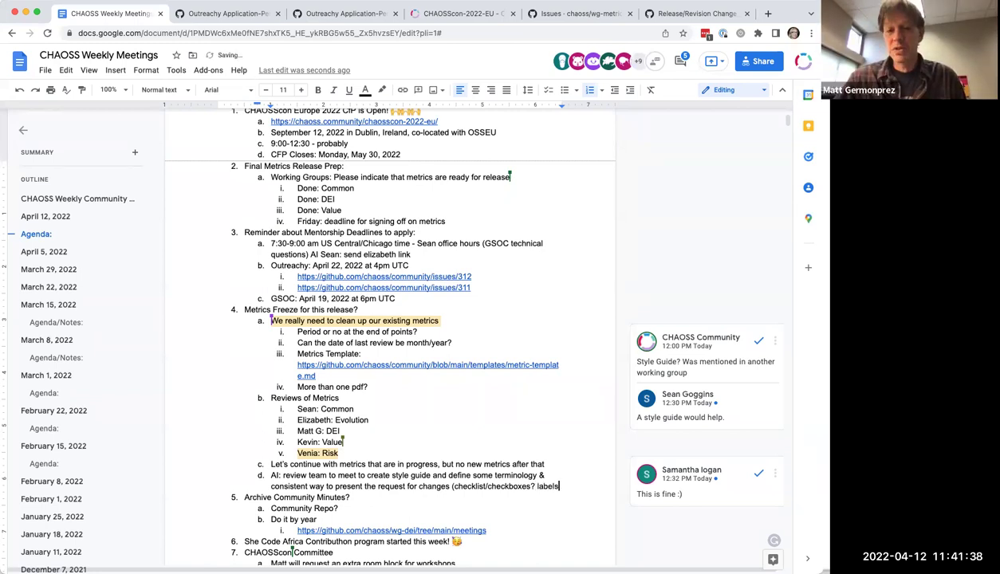
type("?)")
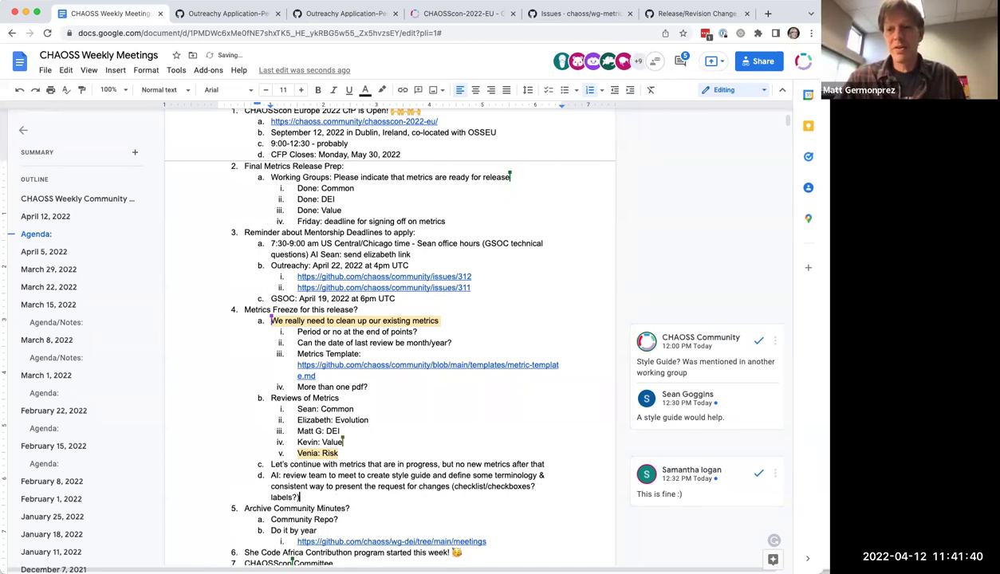
scroll(488, 467, "down", 2)
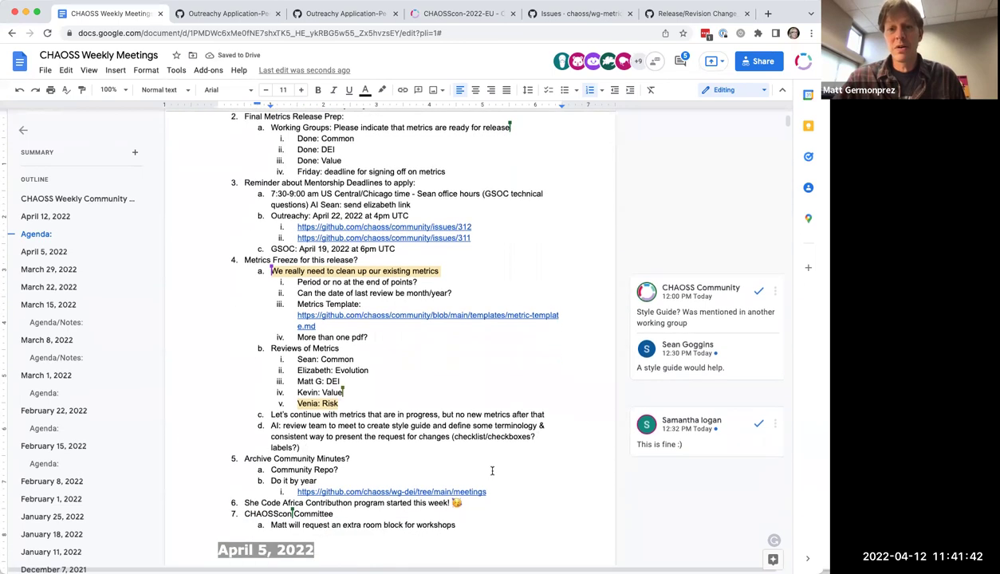
scroll(492, 470, "down", 2)
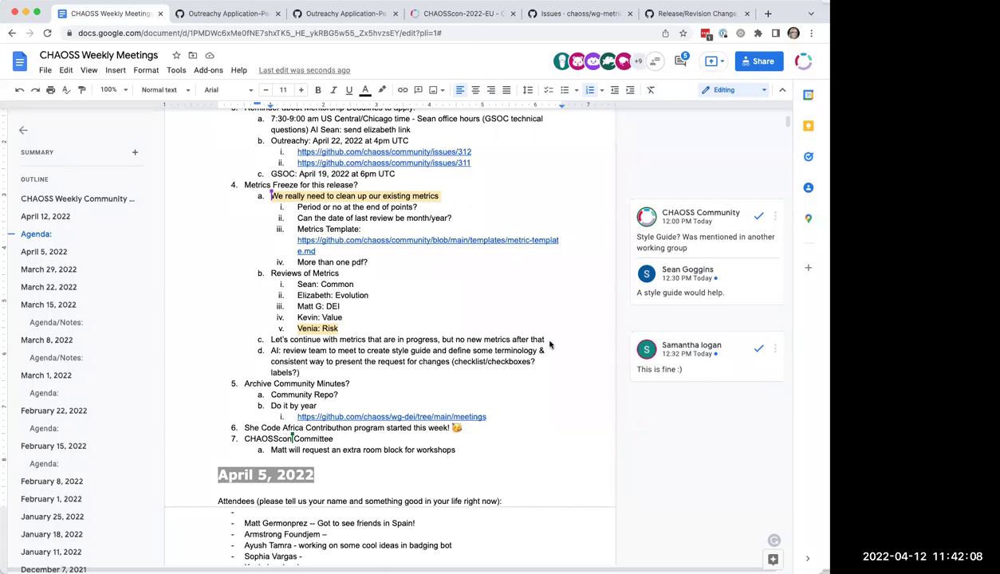
- Add an indented sub-point under item c: 'What about those new ones for metrics models?'
mouse_move(567, 368)
key("Return")
key("Tab")
type("What about those for metrics models?")
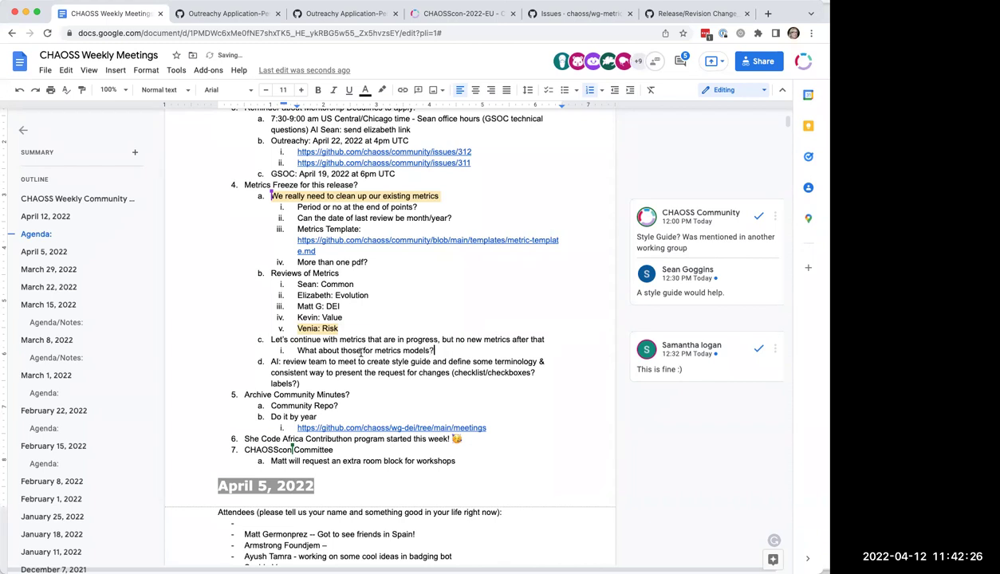
left_click(363, 350)
type("new ones")
left_click(485, 352)
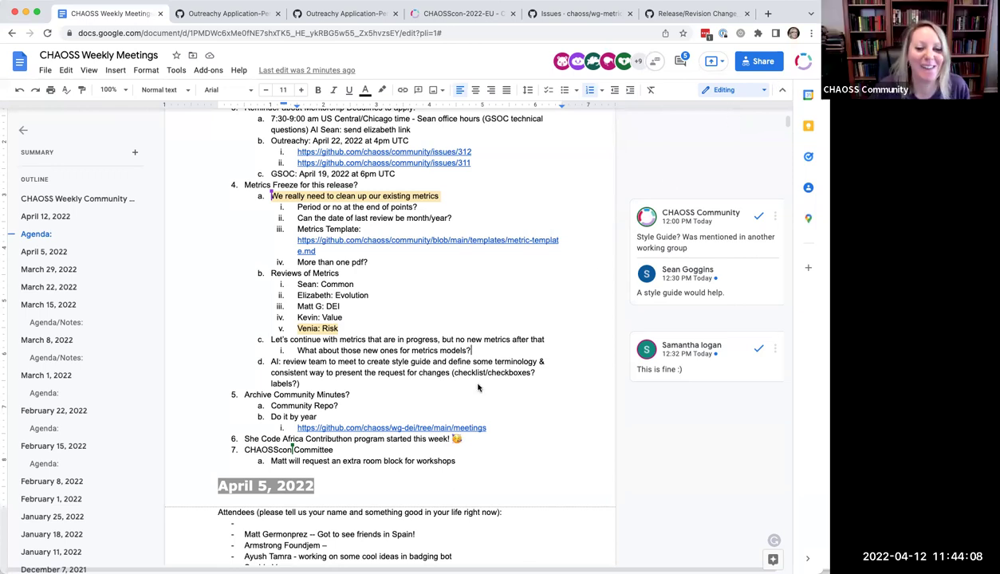
left_click(300, 383)
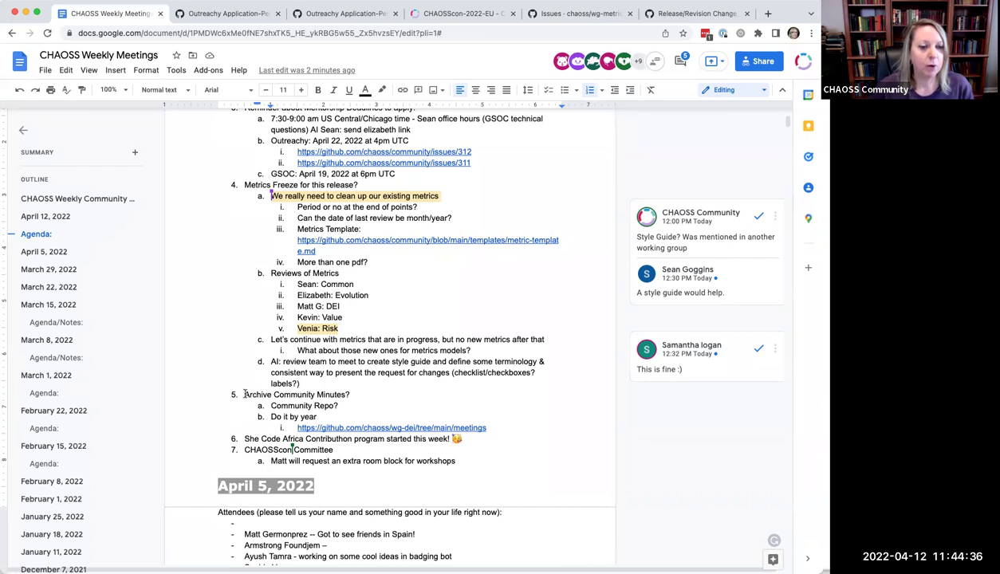
left_click_drag(241, 393, 350, 392)
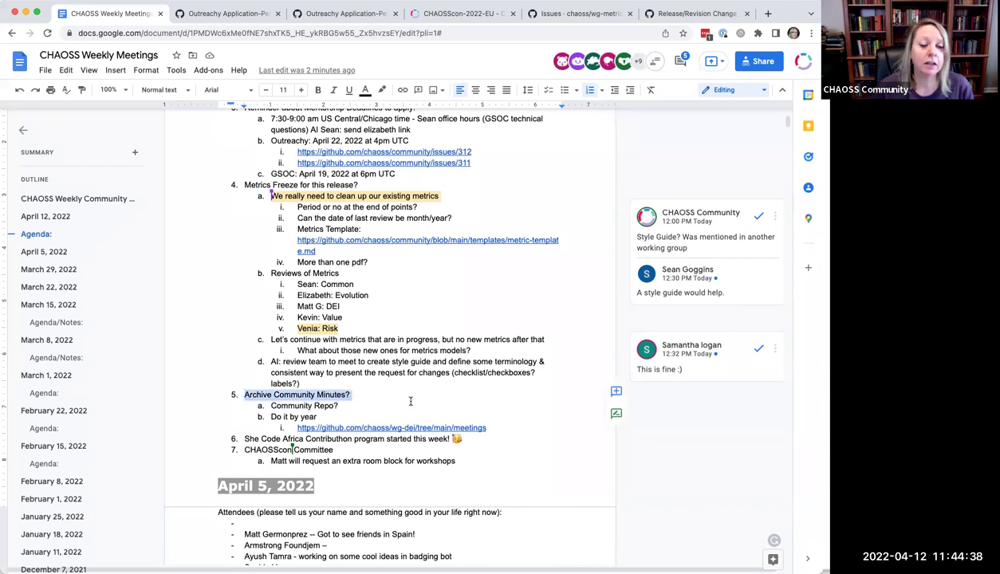
scroll(143, 313, "down", 10)
scroll(143, 313, "down", 15)
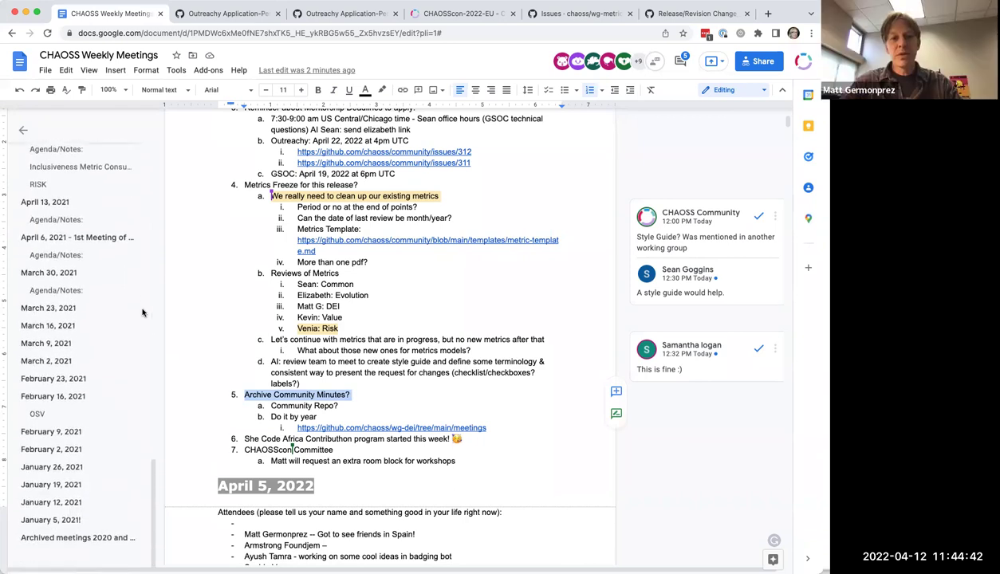
scroll(143, 312, "up", 15)
scroll(119, 399, "down", 15)
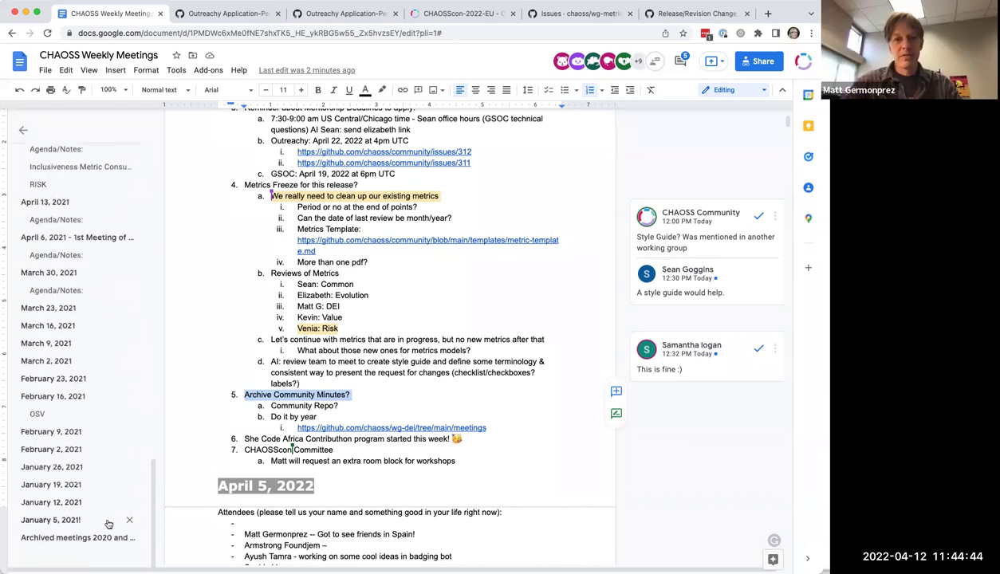
scroll(95, 288, "up", 10)
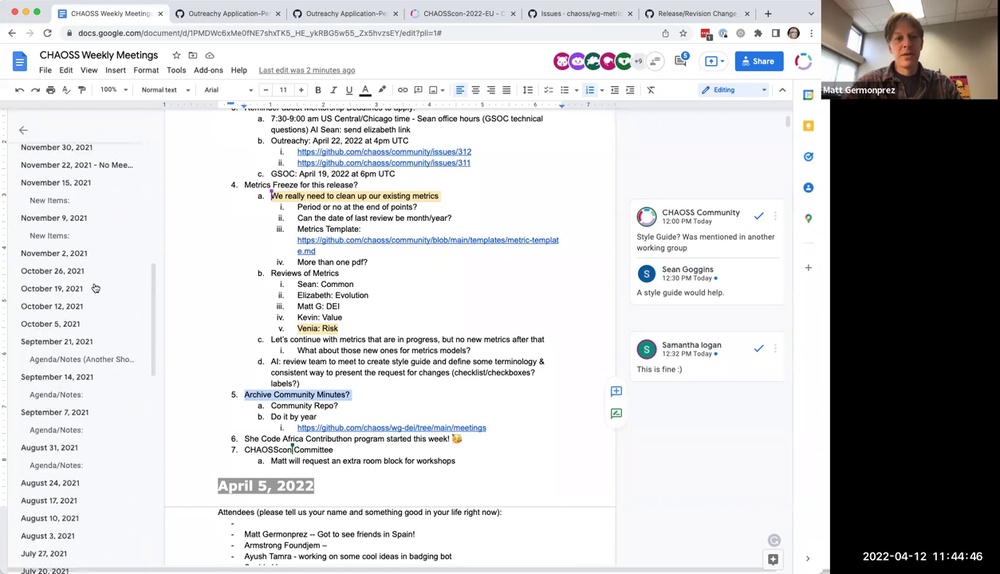
scroll(95, 288, "down", 10)
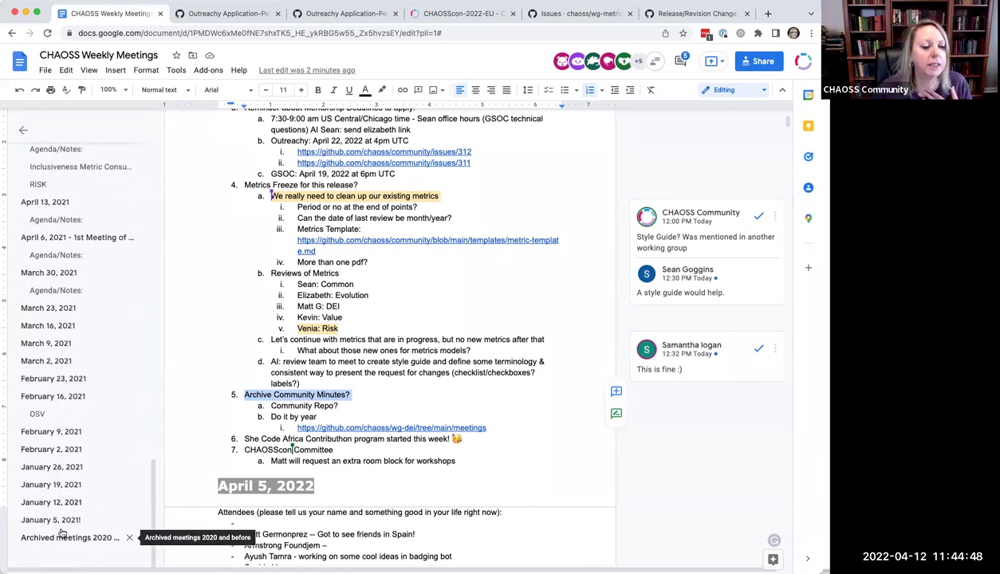
scroll(83, 385, "up", 10)
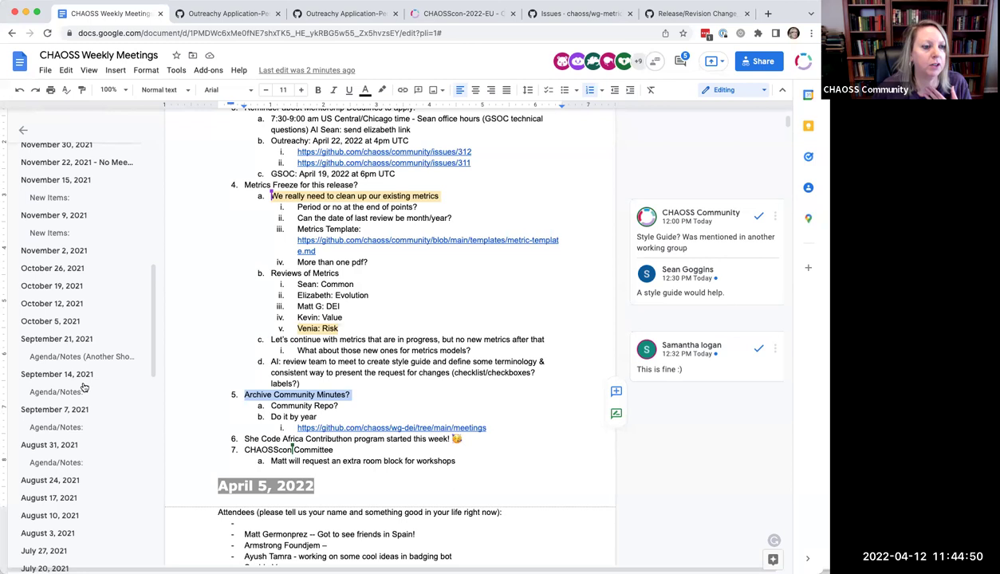
scroll(84, 387, "up", 10)
scroll(84, 387, "down", 5)
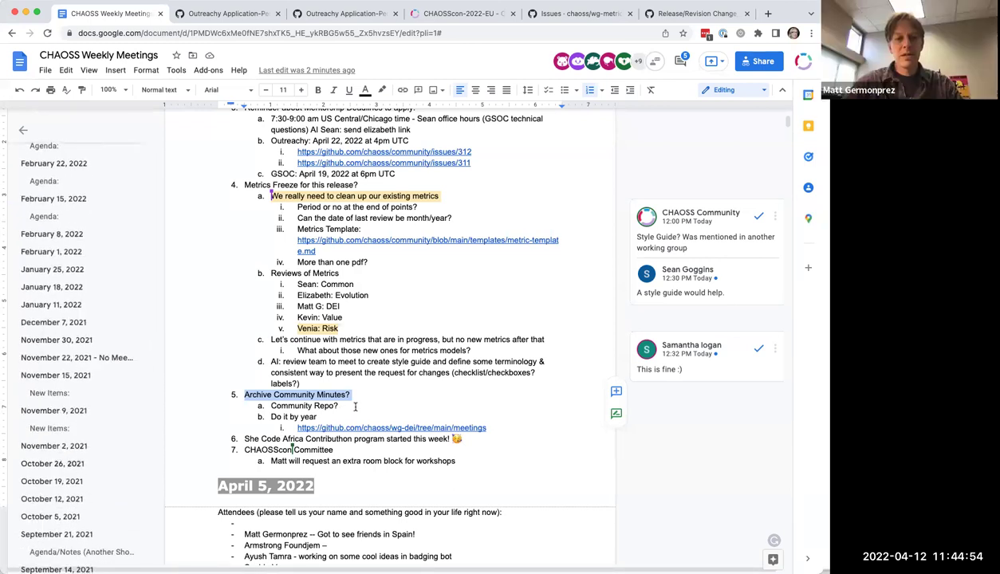
left_click(493, 428)
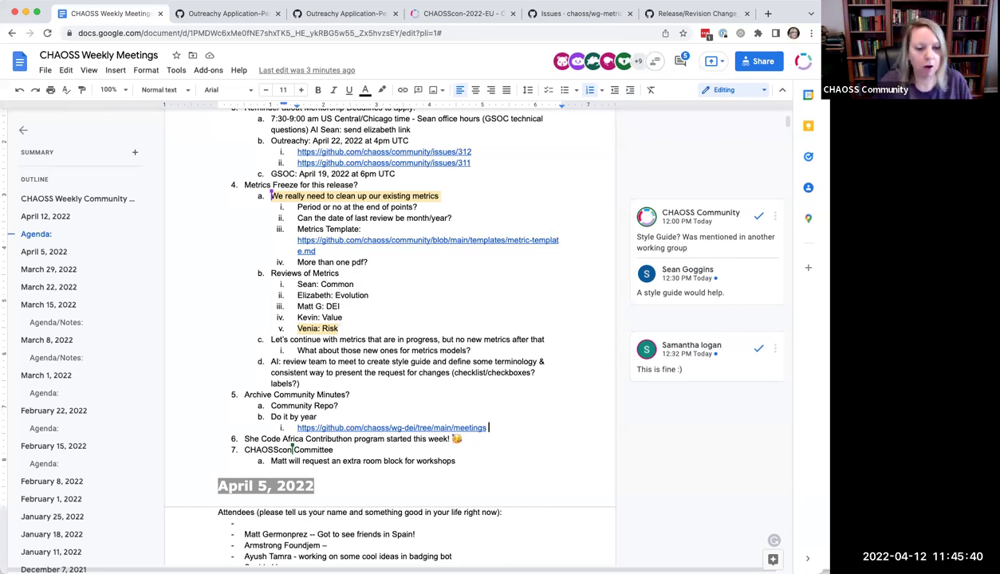
- Add sub-item ii under the meetings link: an AI for a member to archive 2021 to github
key("Return")
type("AI: E")
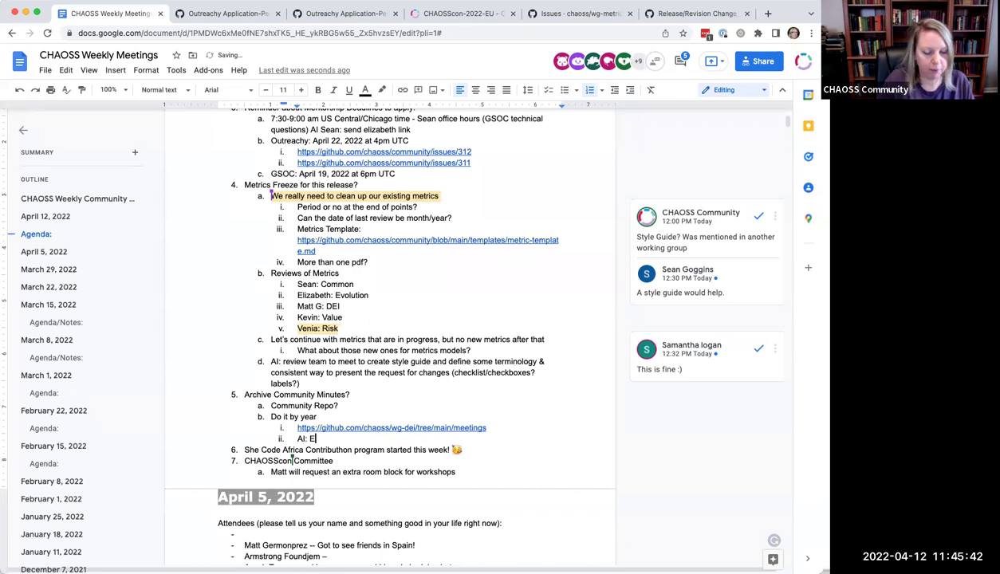
type("lizabeth to archive to")
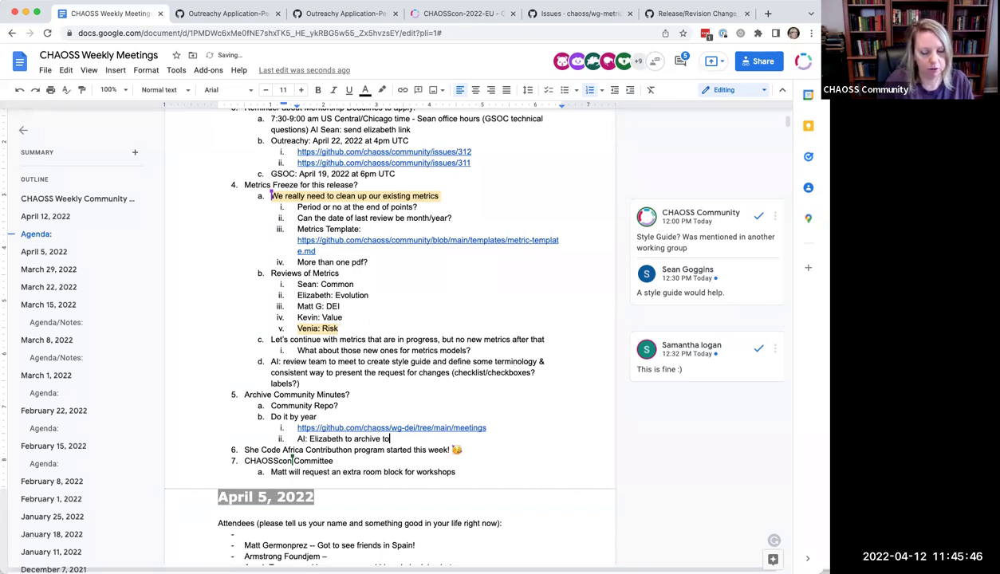
type(" github")
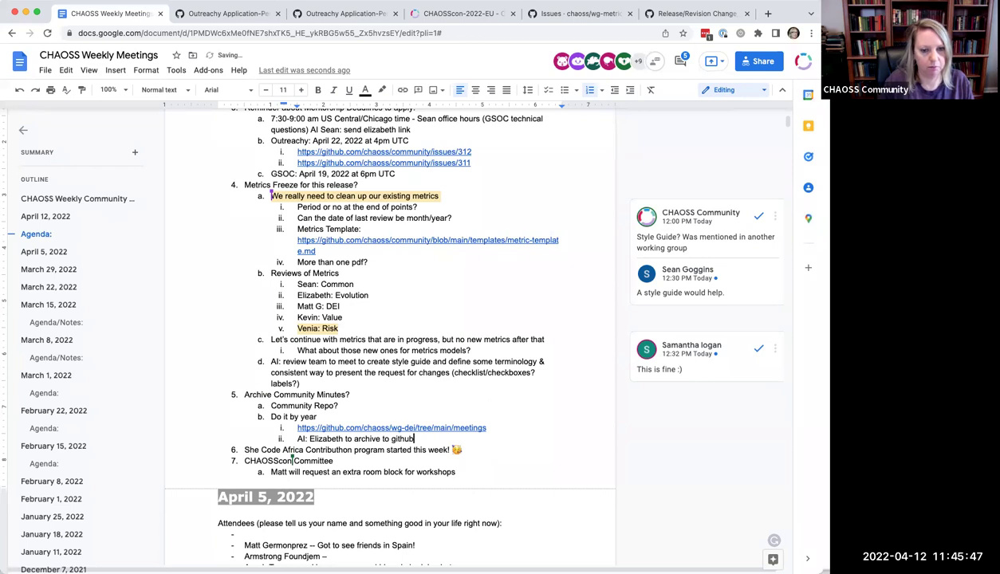
left_click(382, 438)
type("2021")
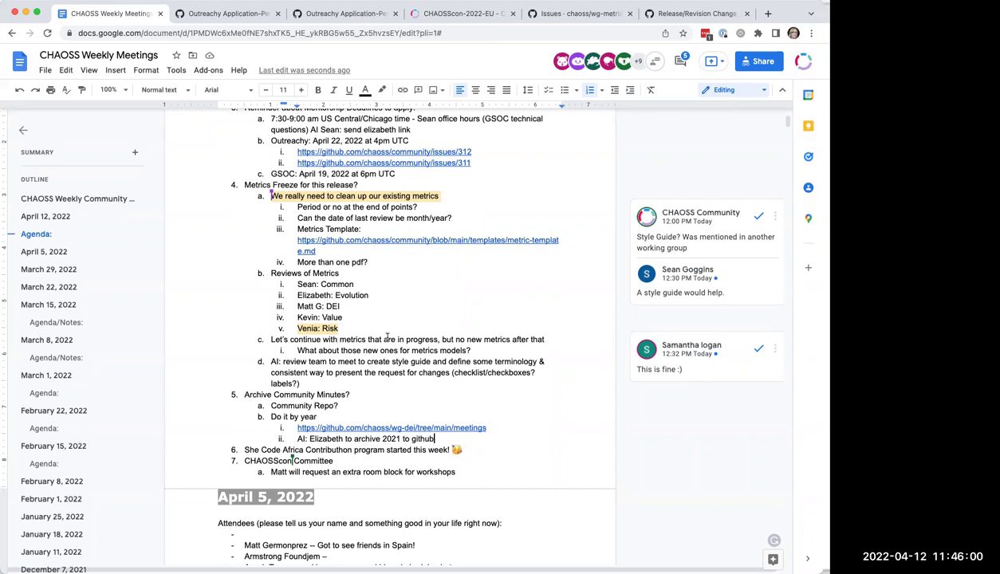
left_click(207, 70)
mouse_move(244, 120)
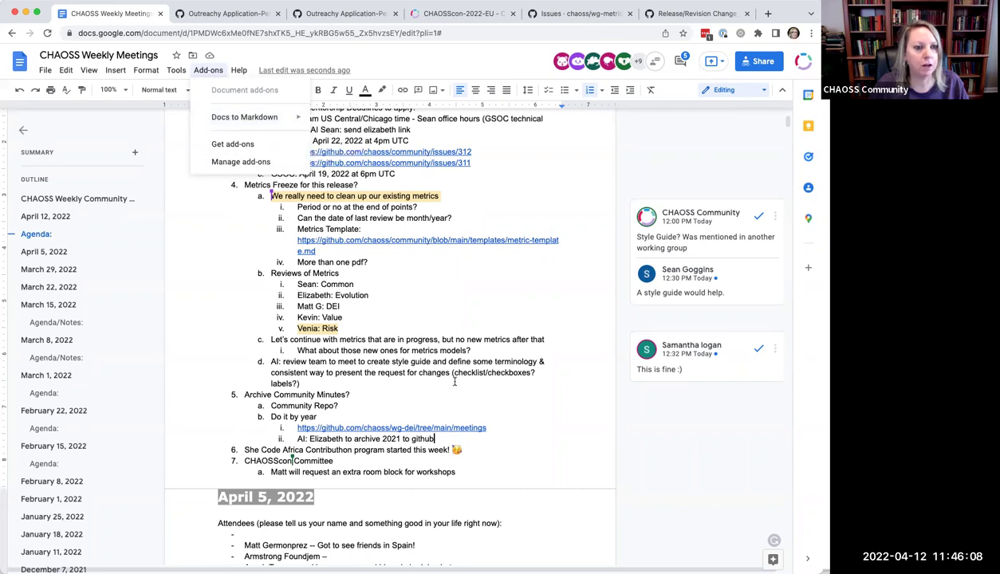
left_click(437, 428)
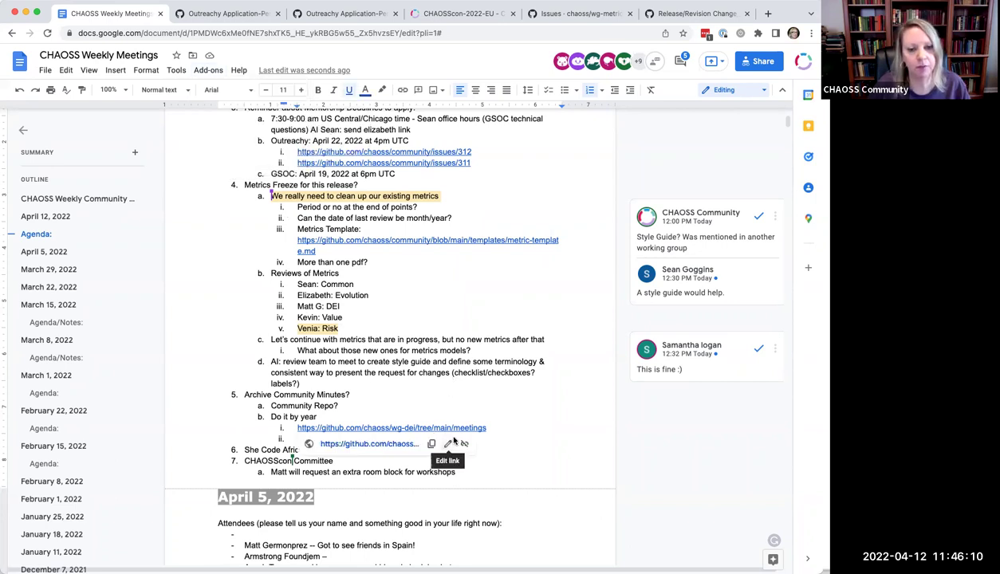
left_click(552, 475)
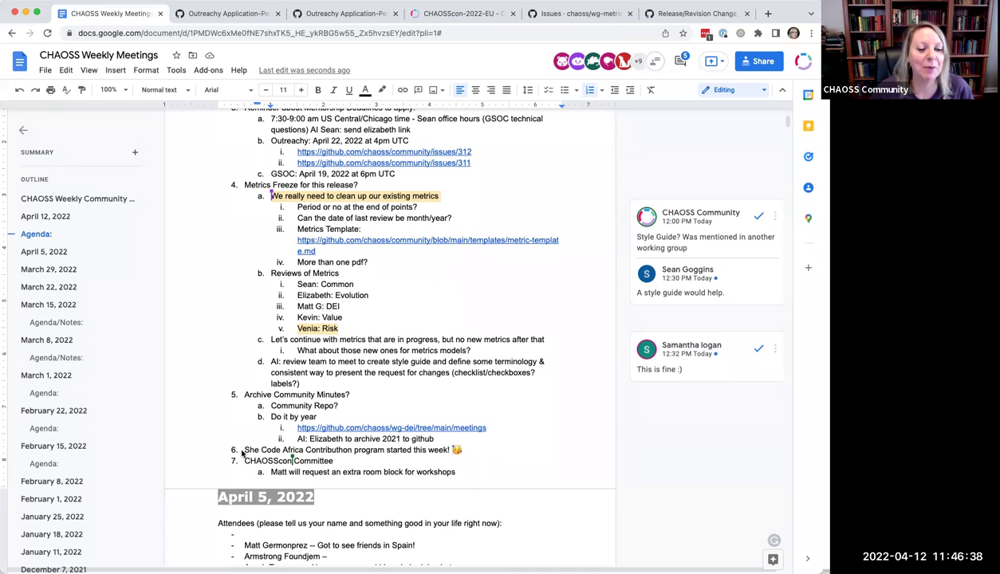
scroll(368, 437, "down", 2)
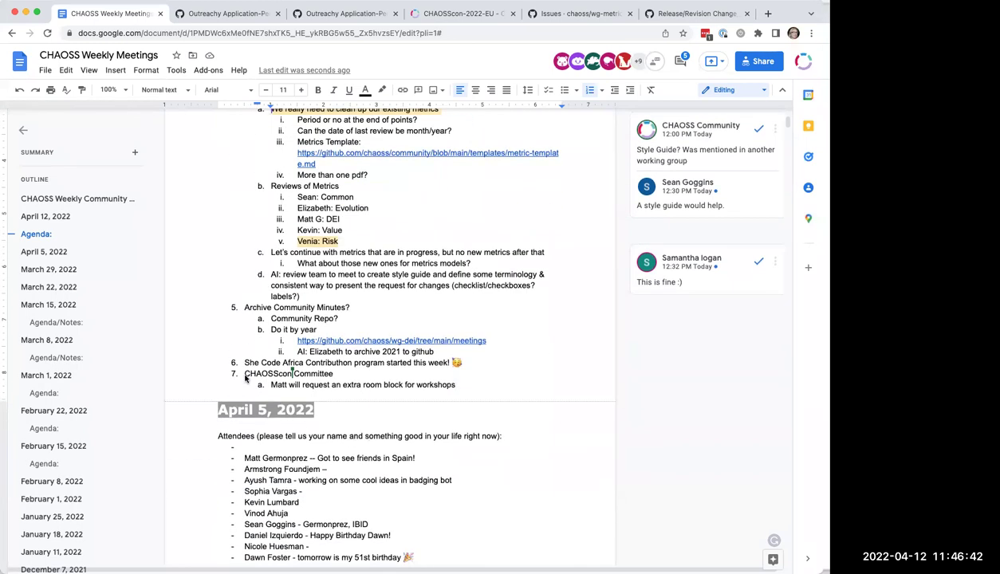
scroll(248, 363, "down", 10)
scroll(249, 363, "up", 10)
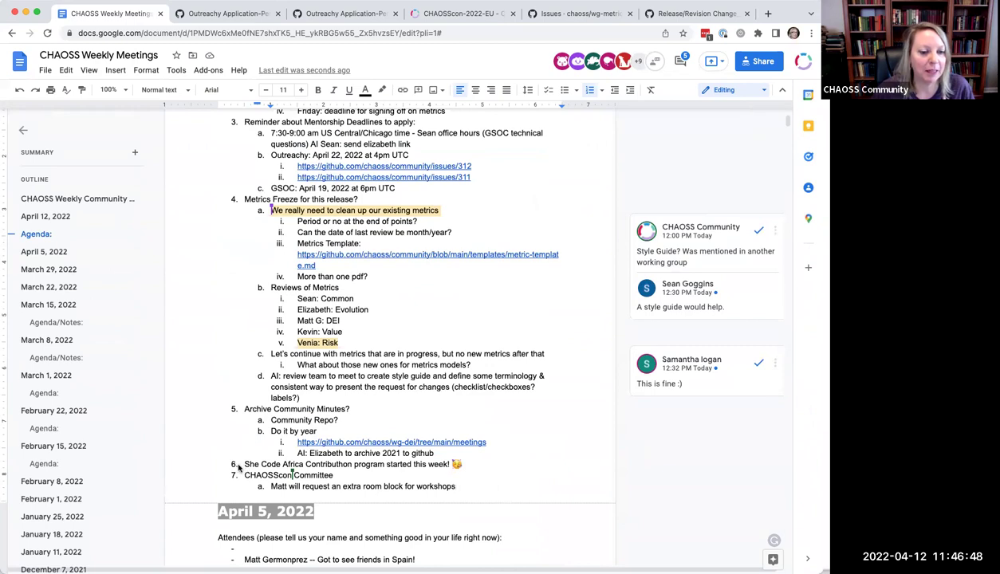
left_click_drag(244, 464, 342, 464)
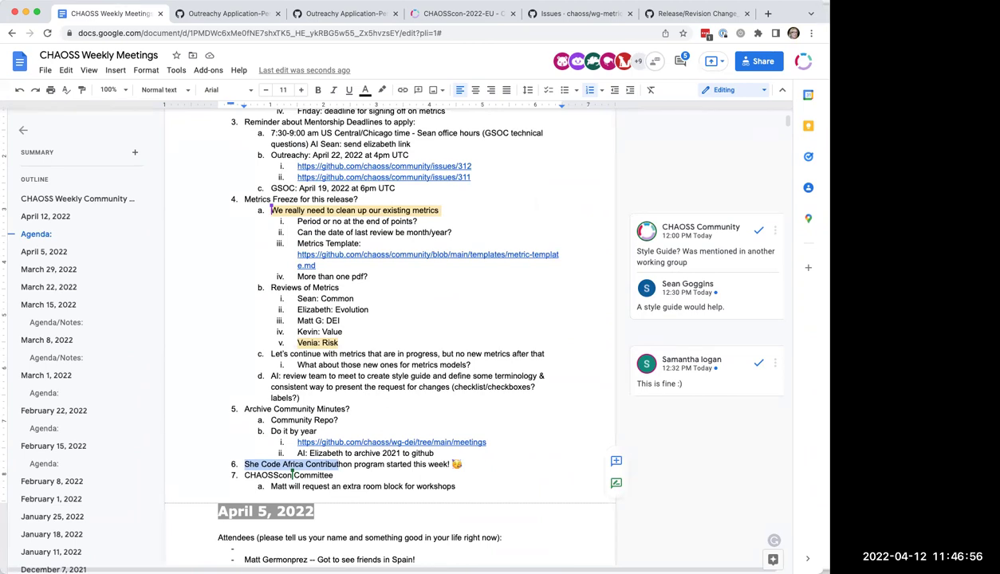
left_click(463, 460)
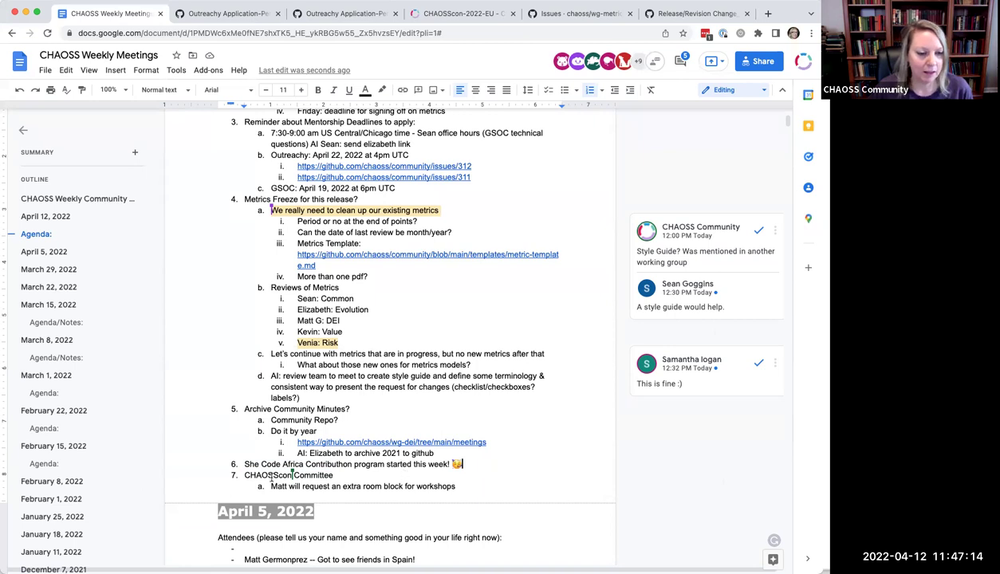
left_click(479, 461)
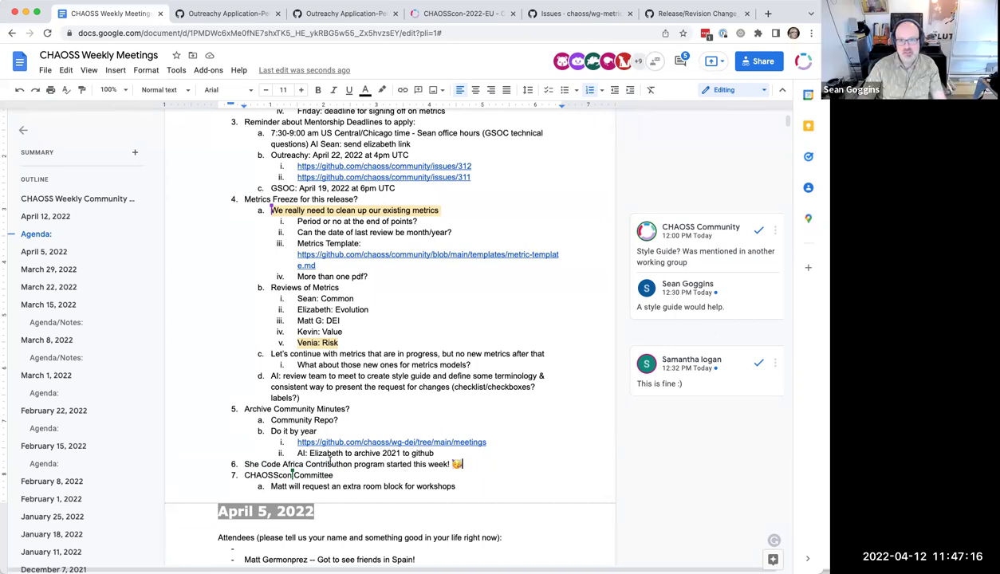